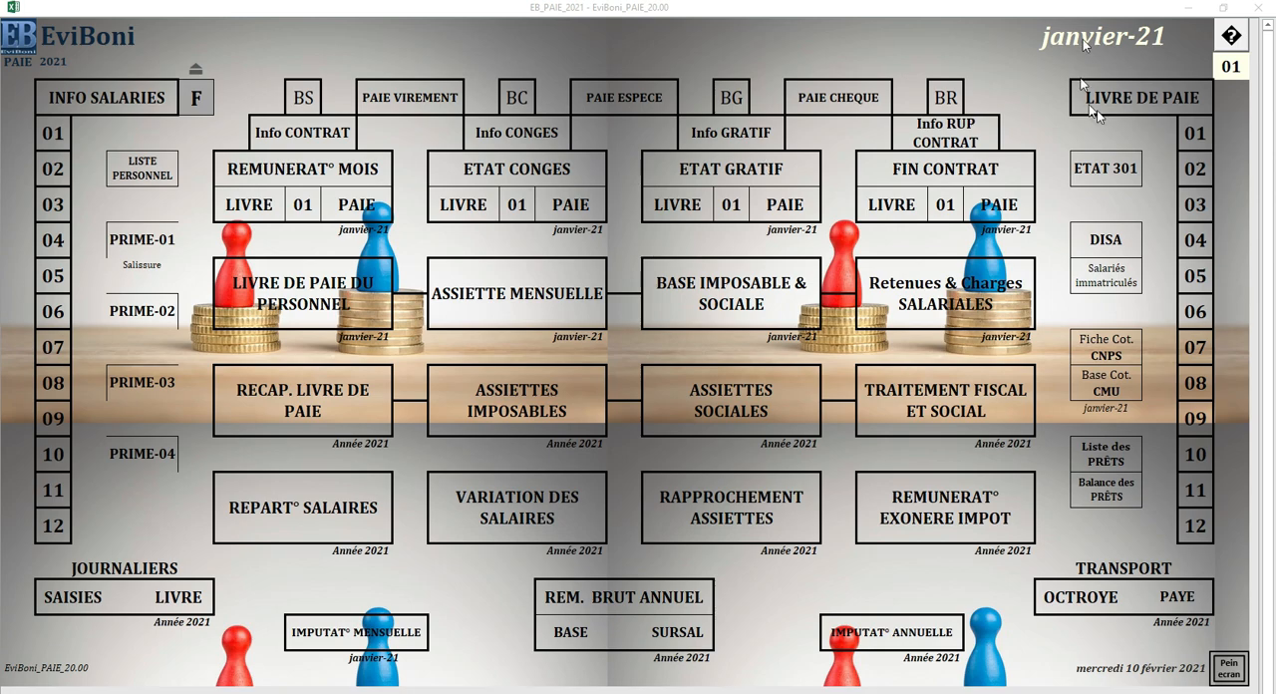
pyautogui.click(1102, 134)
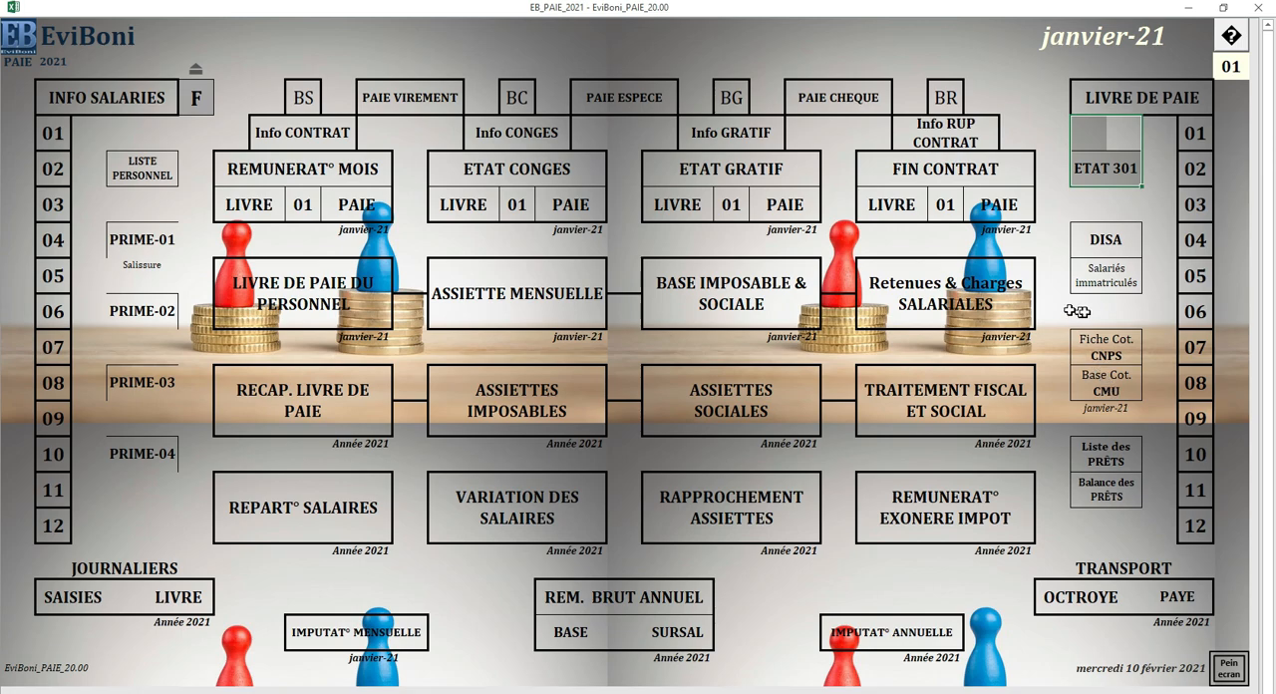
pyautogui.click(1074, 207)
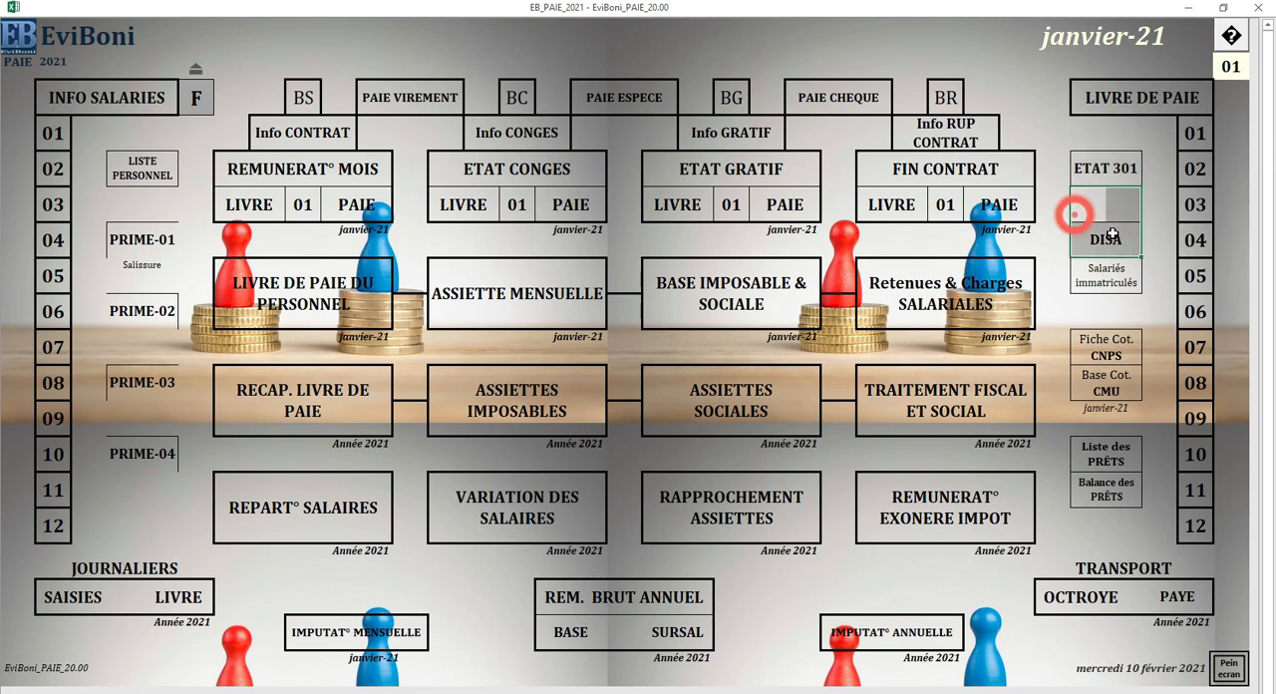
pyautogui.click(1058, 132)
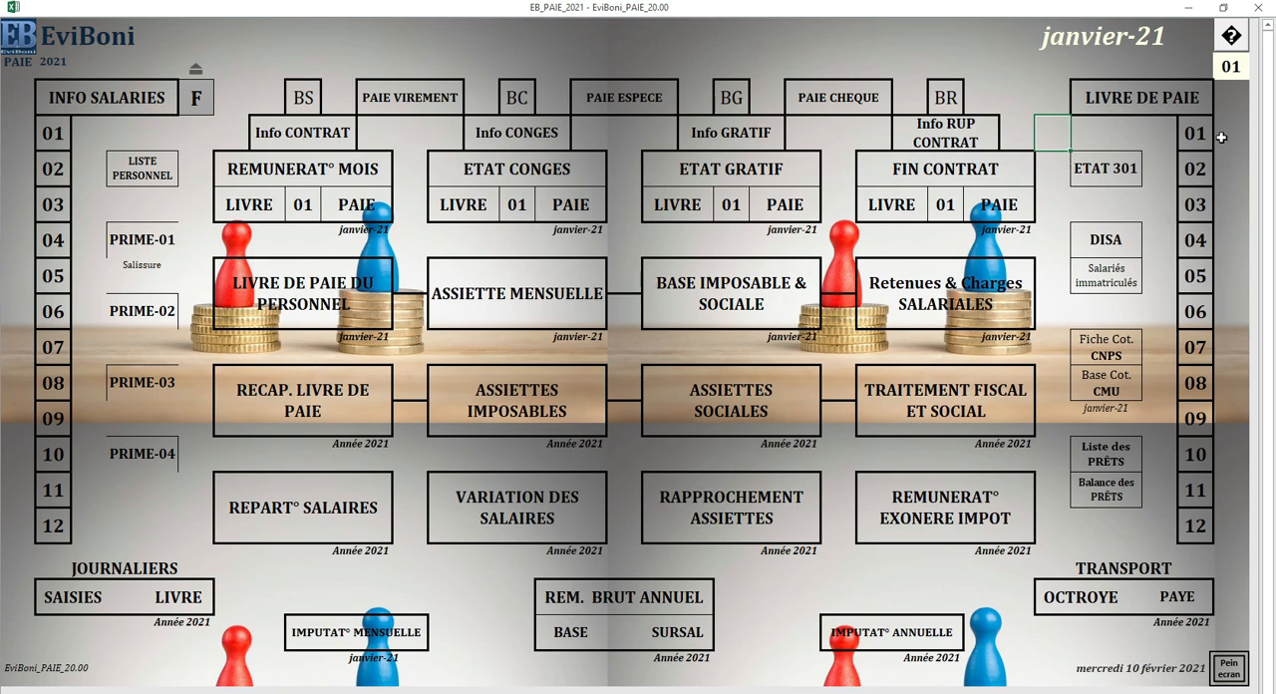
pyautogui.moveTo(1168, 134); pyautogui.dragTo(1213, 529)
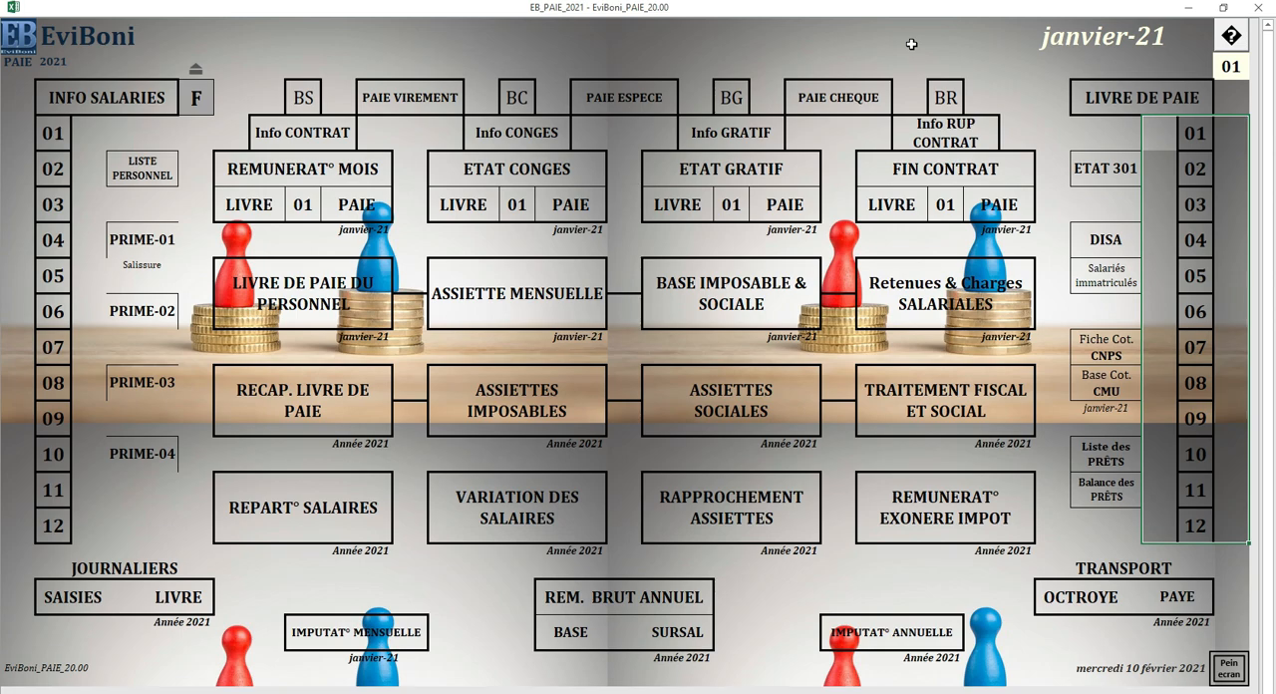
pyautogui.click(1051, 68)
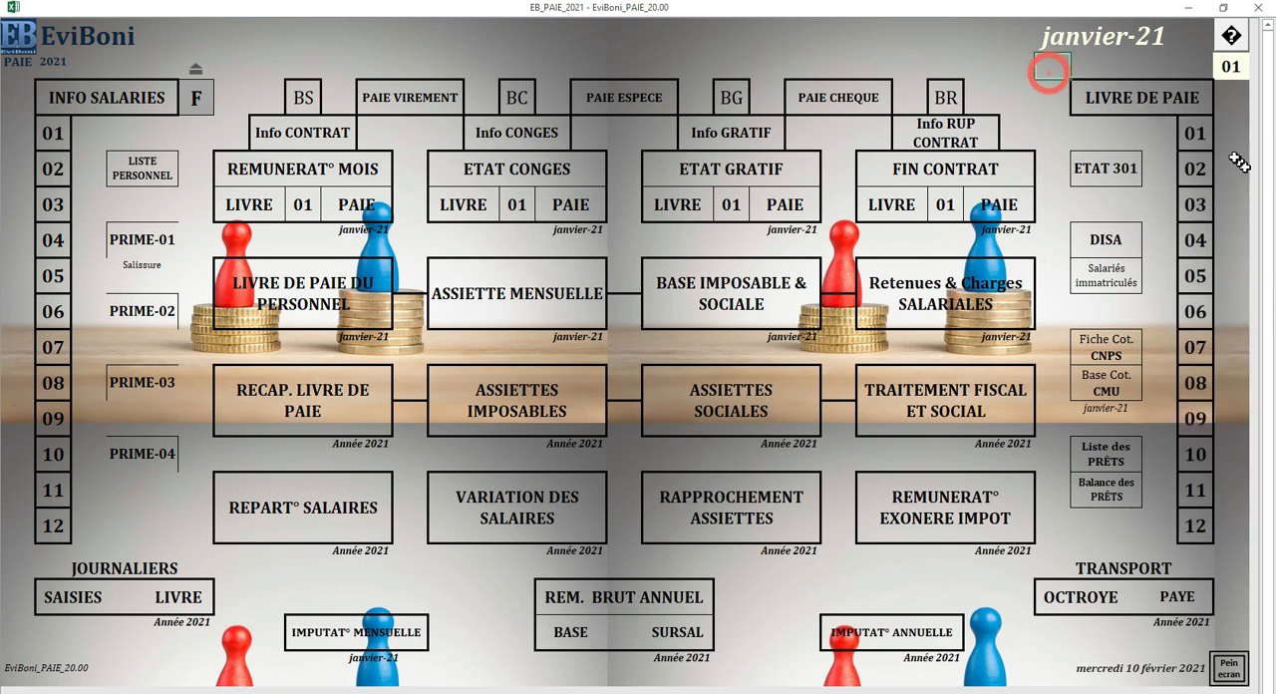
# Step: Open the January payroll book (LIVRE DE PAIE 01) and bring its DECLARATIONS row below the personnel totals into view
pyautogui.click(1195, 136)
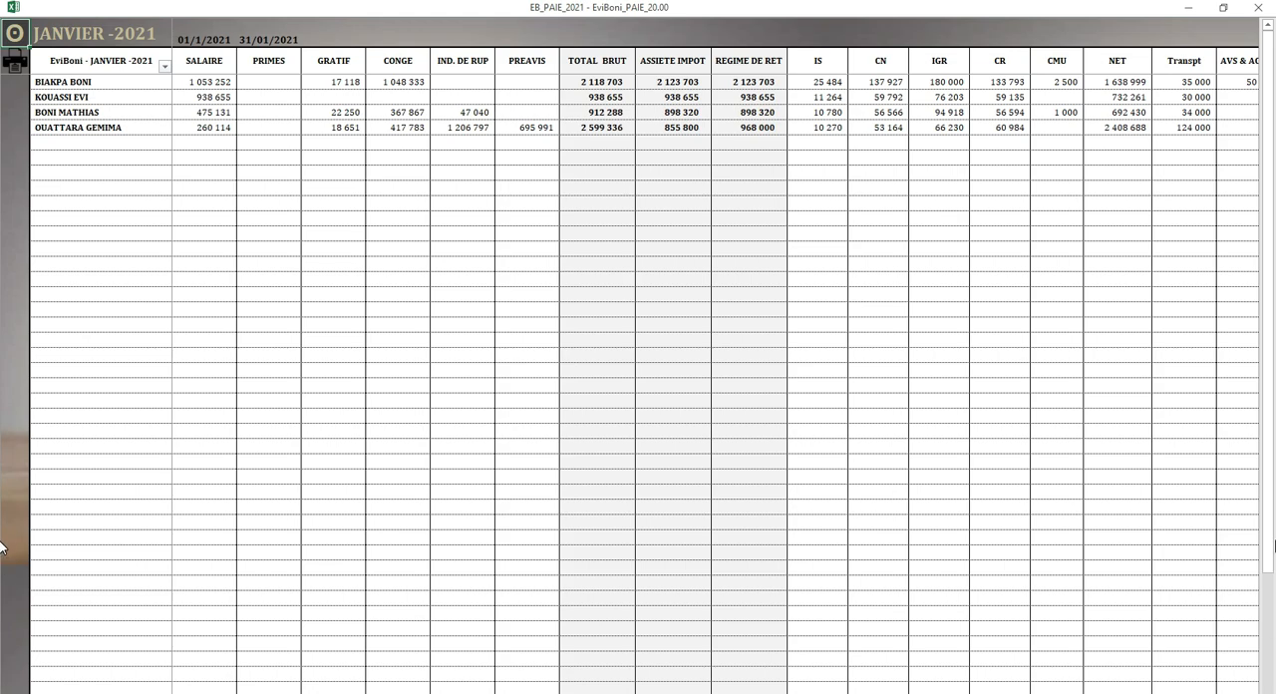
pyautogui.moveTo(1271, 532); pyautogui.dragTo(1272, 692)
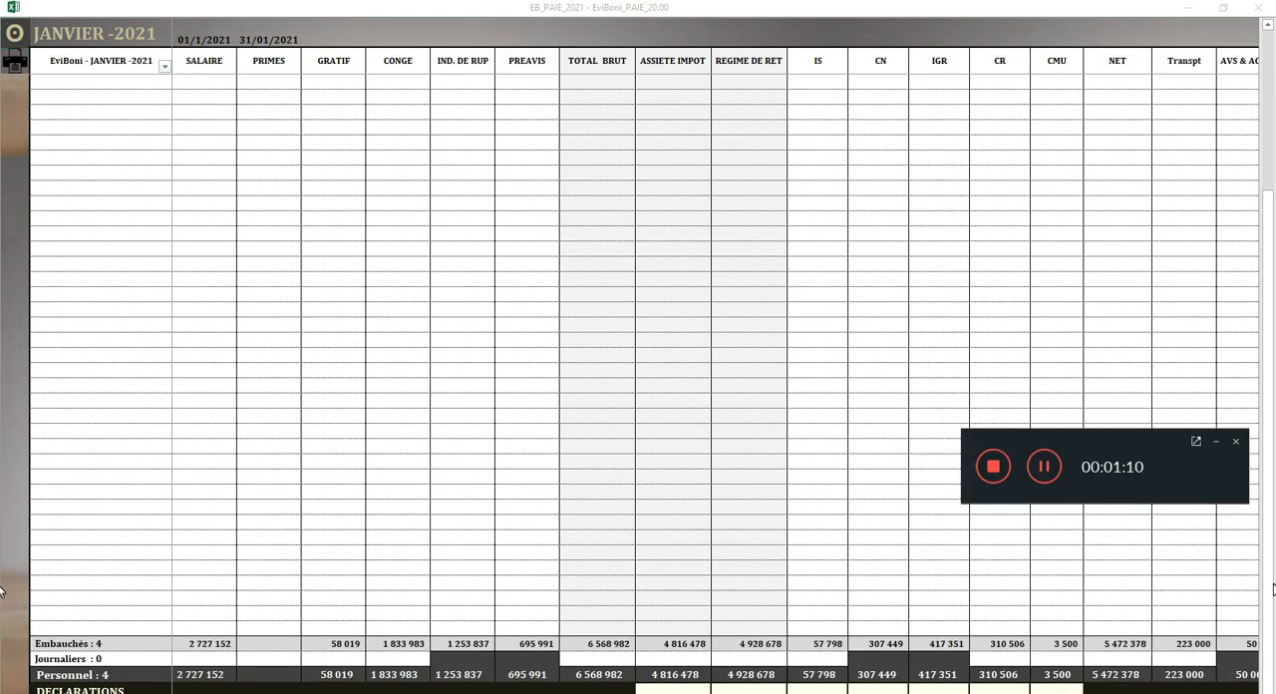
pyautogui.moveTo(1266, 600); pyautogui.dragTo(1265, 674)
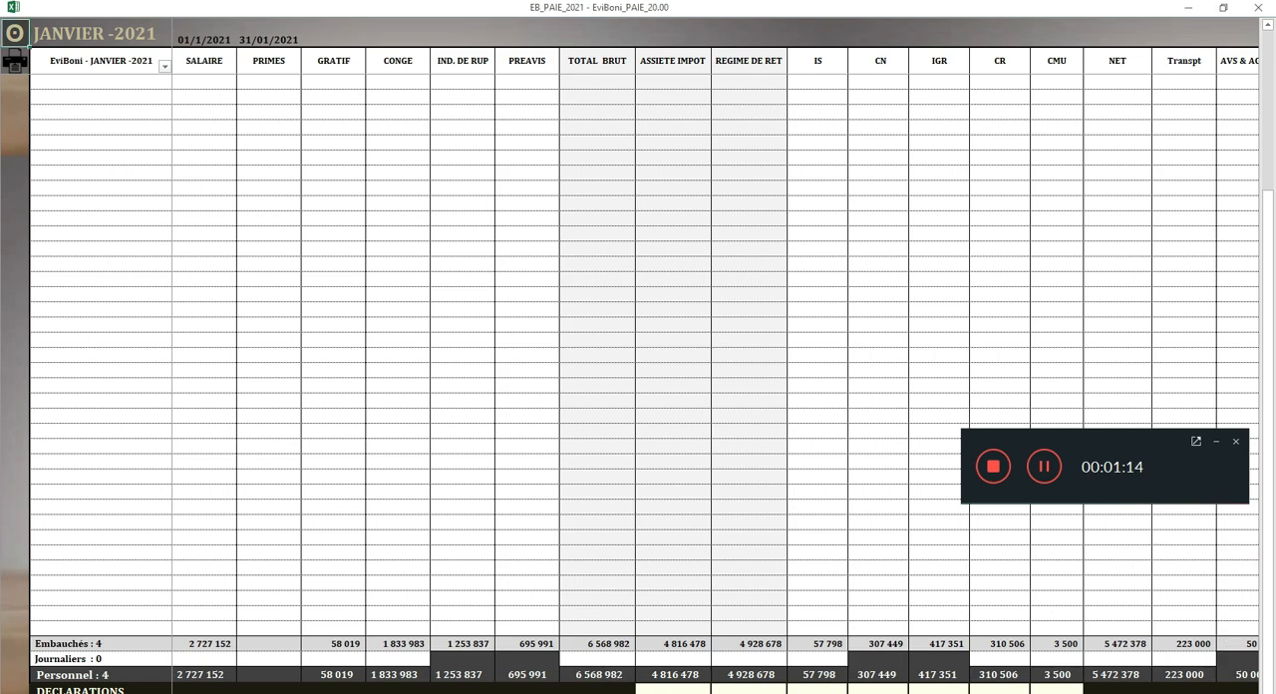
pyautogui.click(1267, 691)
pyautogui.scroll(-1, 1267, 688)
pyautogui.click(1132, 440)
pyautogui.moveTo(1133, 440); pyautogui.dragTo(896, 684)
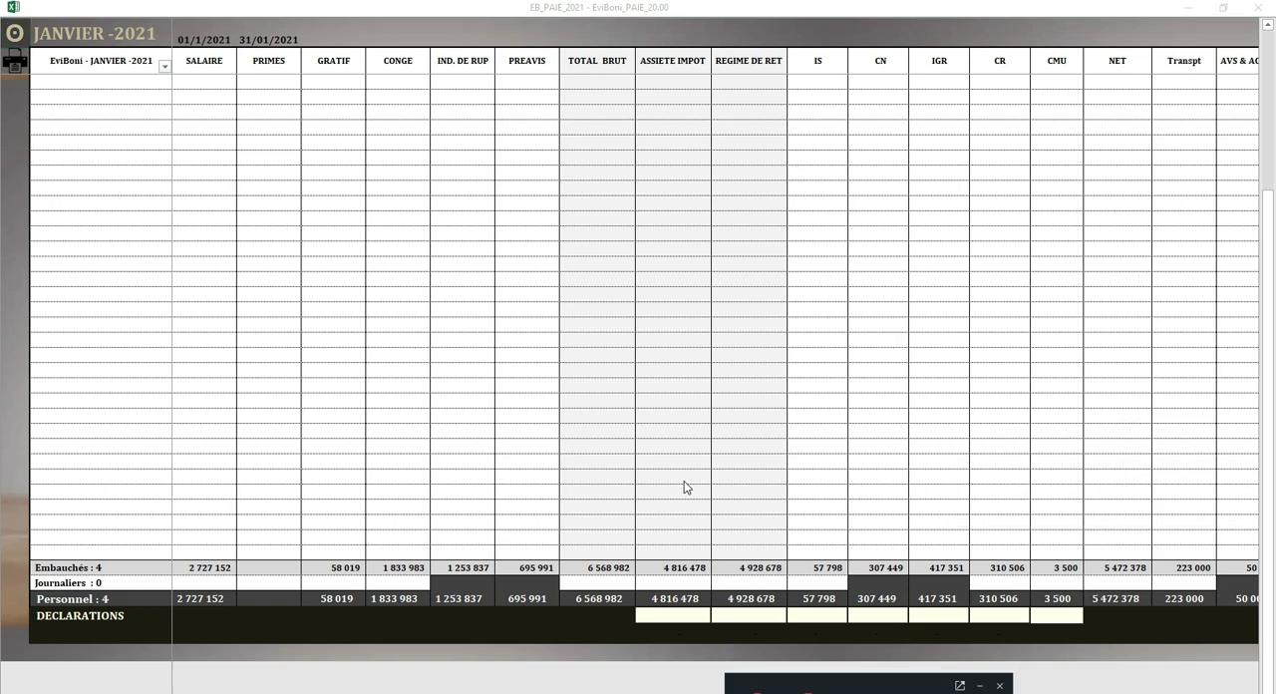
# Step: Examine the DECLARATIONS entry cells from ASSIETE IMPOT through CMU in the January payroll book
pyautogui.click(687, 616)
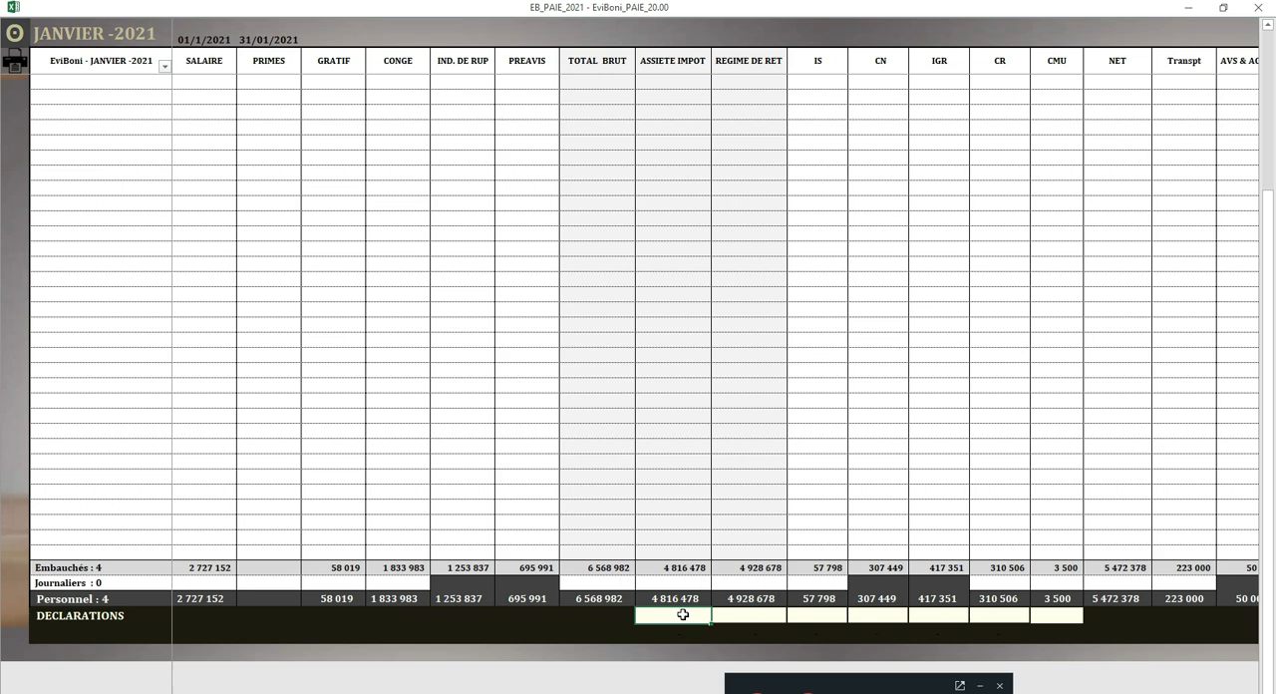
pyautogui.click(738, 615)
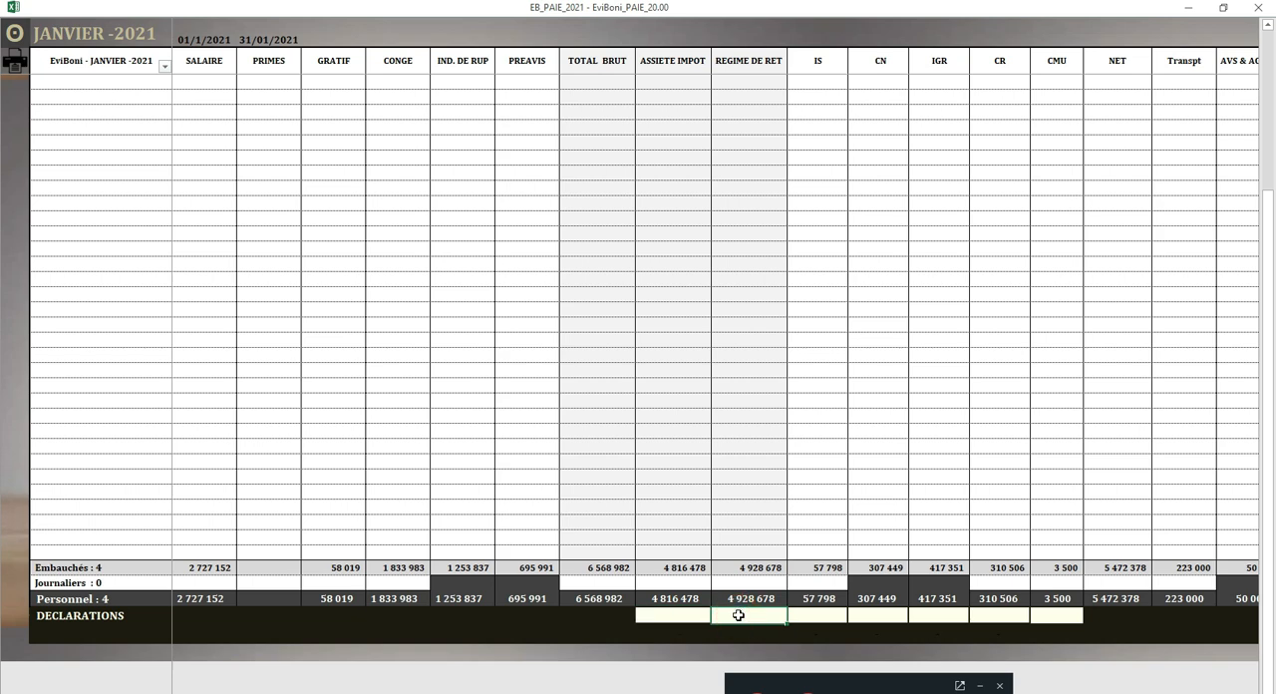
pyautogui.click(826, 616)
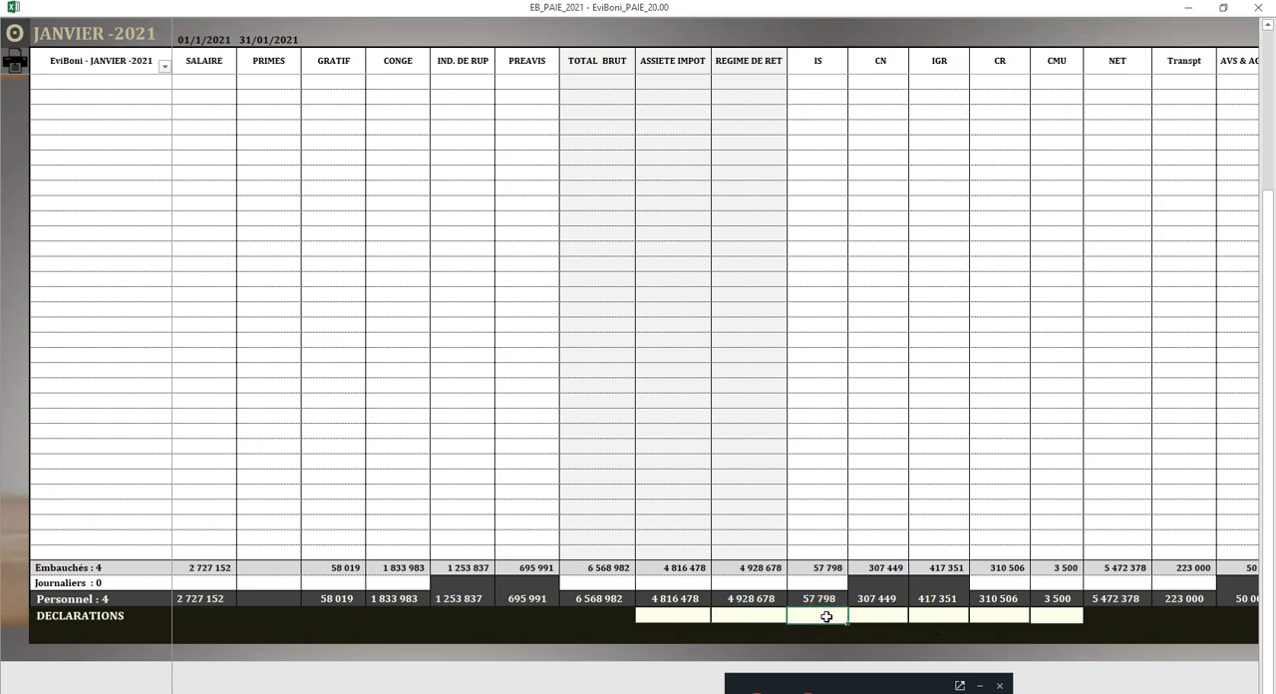
pyautogui.moveTo(678, 615); pyautogui.dragTo(1044, 611)
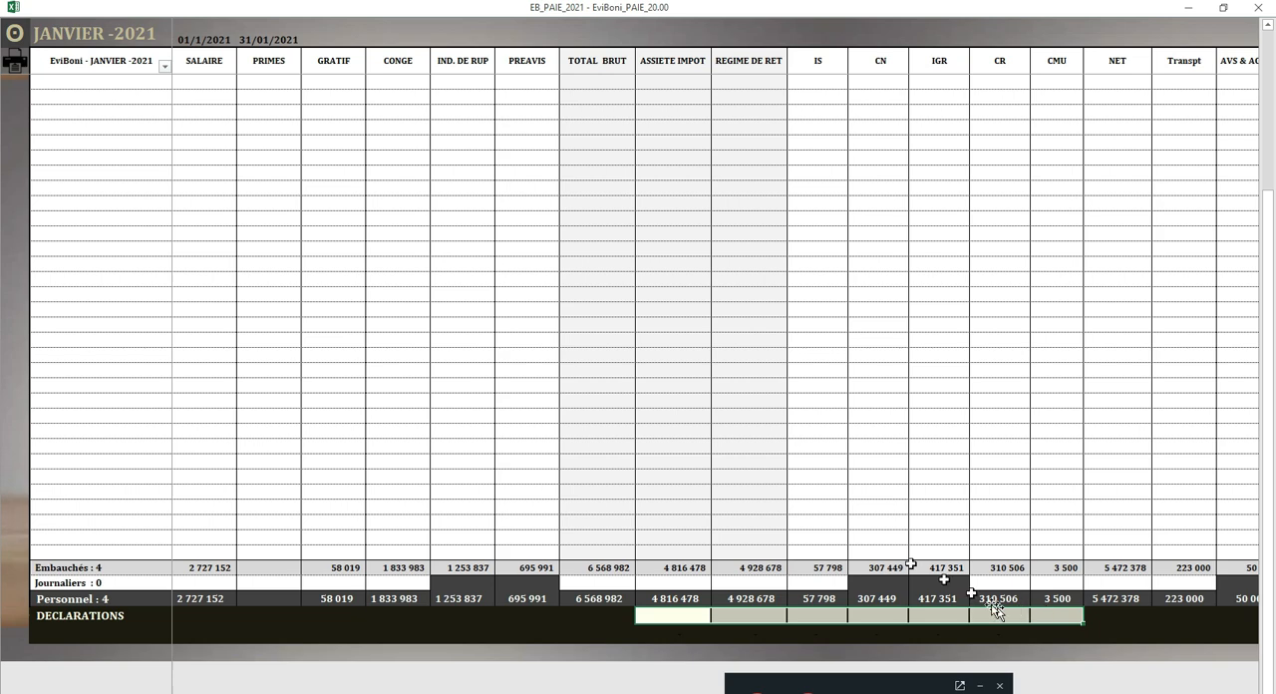
pyautogui.click(680, 615)
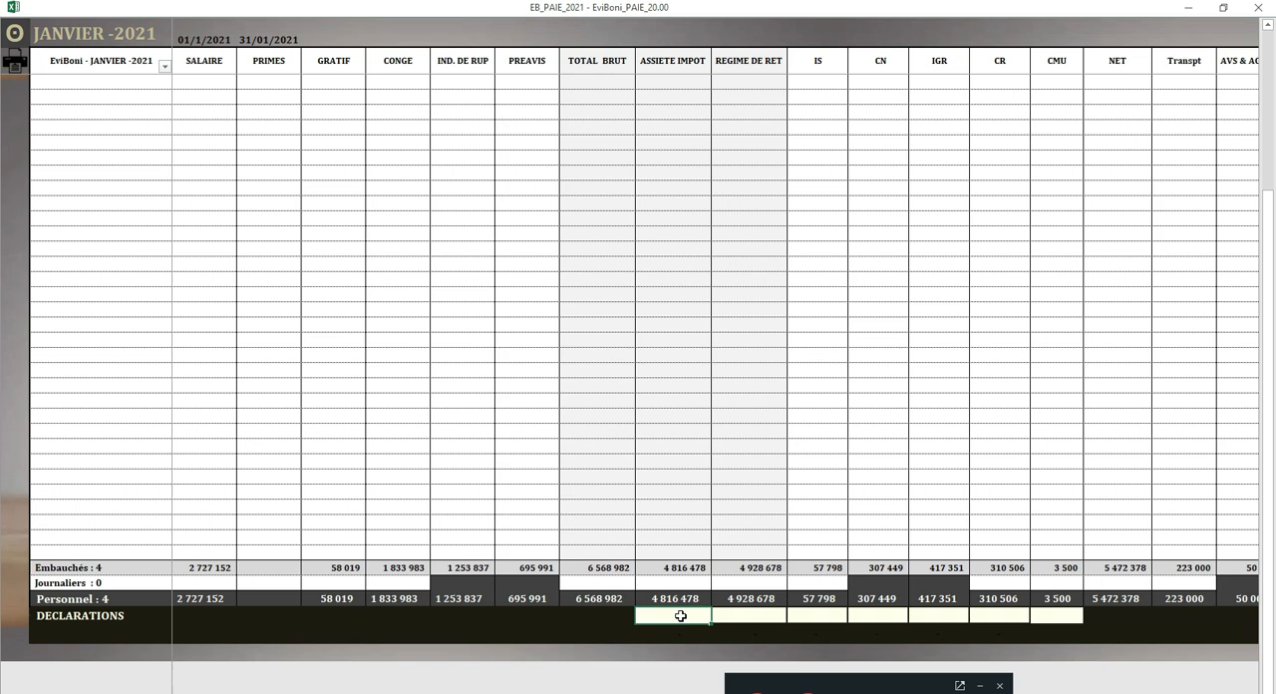
pyautogui.click(679, 615)
pyautogui.click(764, 617)
pyautogui.click(820, 612)
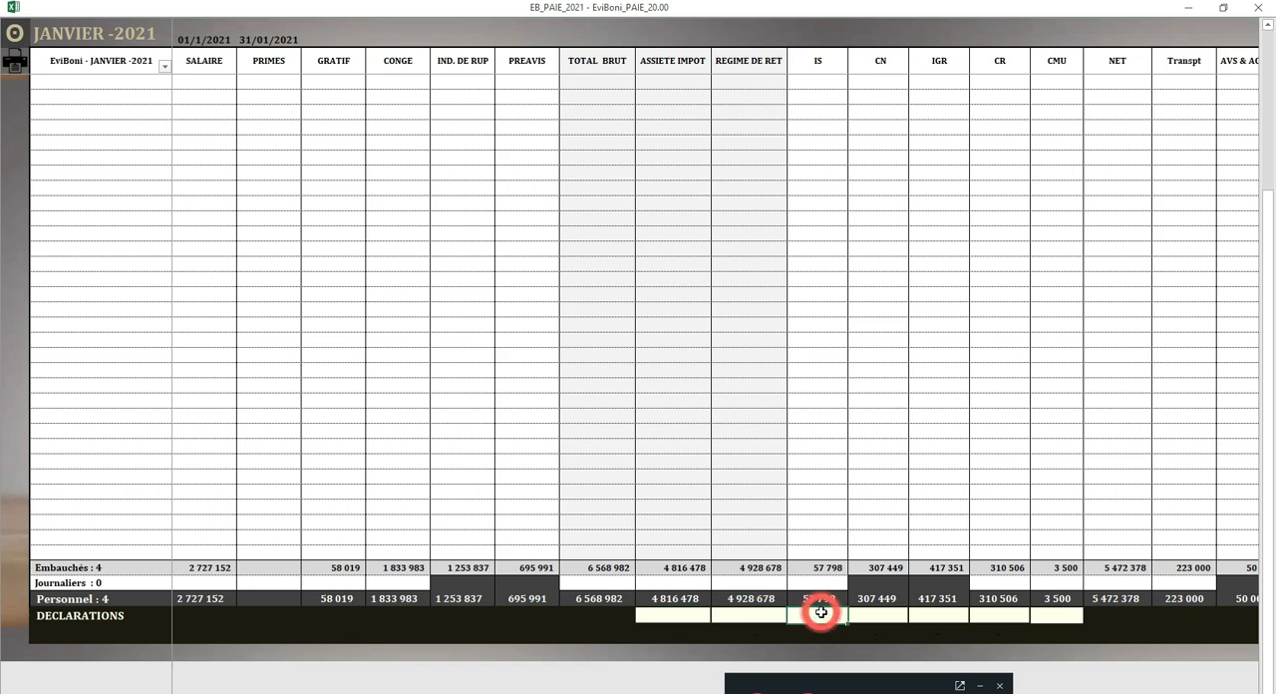
pyautogui.click(890, 616)
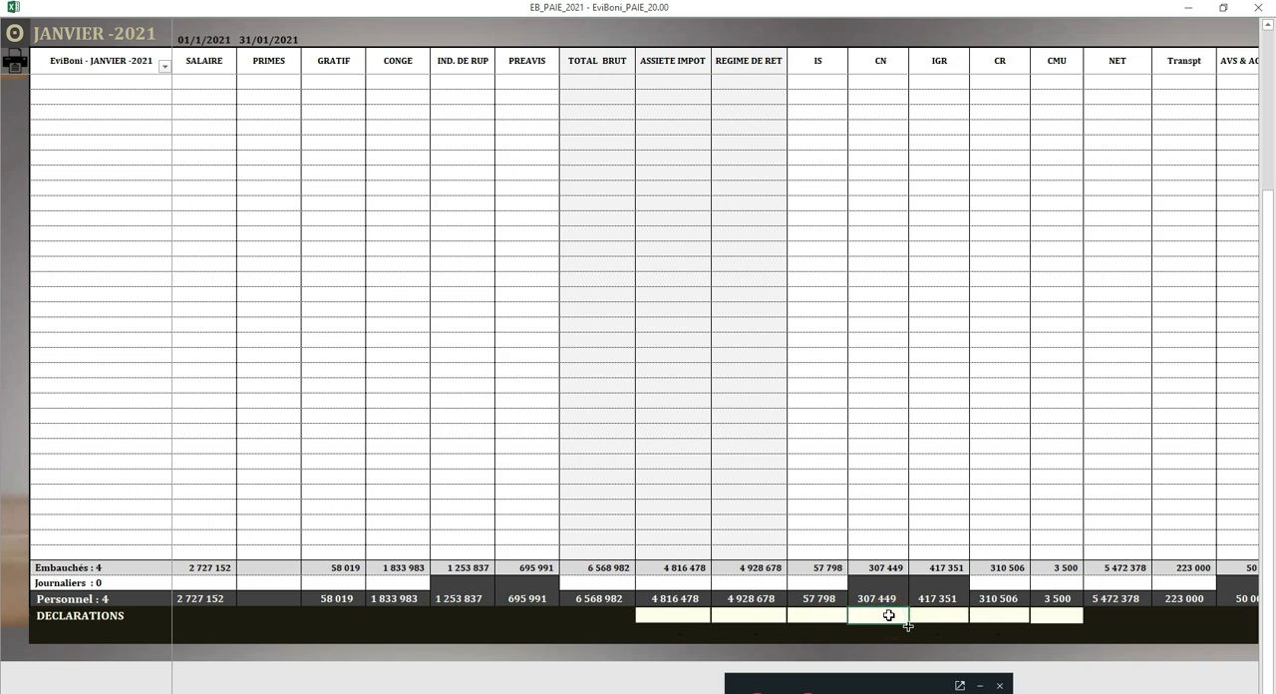
# Step: Enter the January declared bases: 4816478 for ASSIETE IMPOT and 4928678 for REGIME DE RET
pyautogui.click(686, 612)
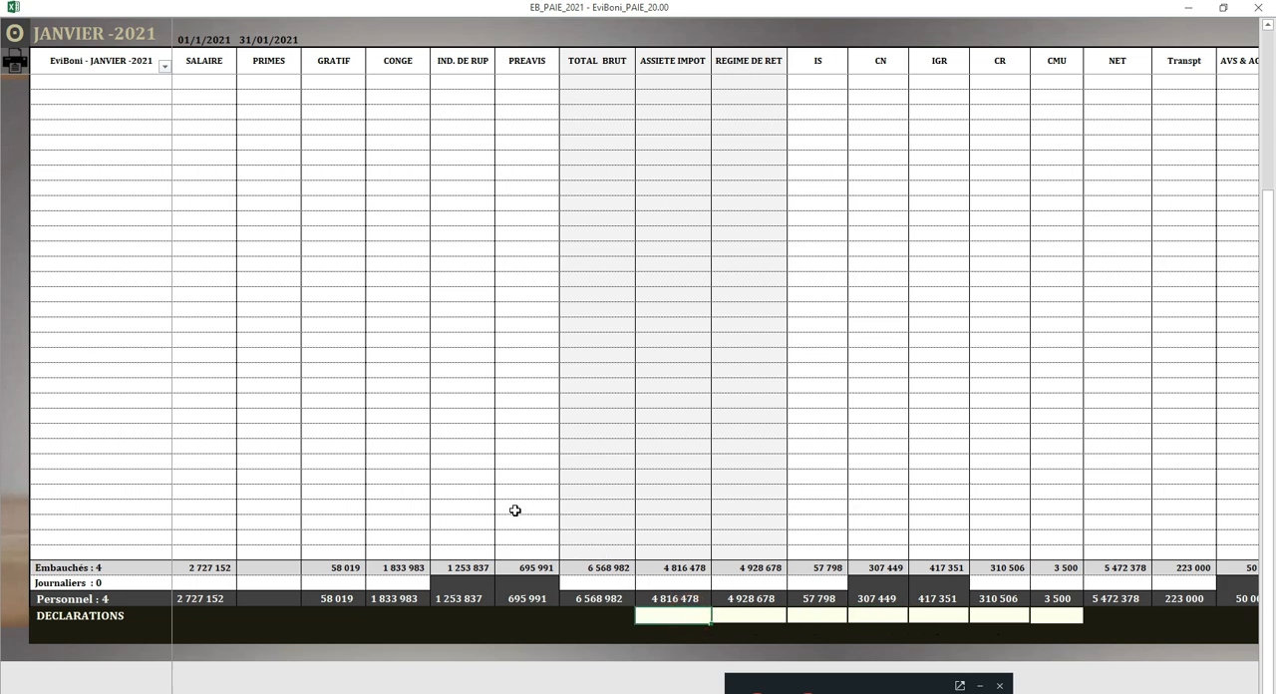
pyautogui.write('4816478')
pyautogui.press('Tab')
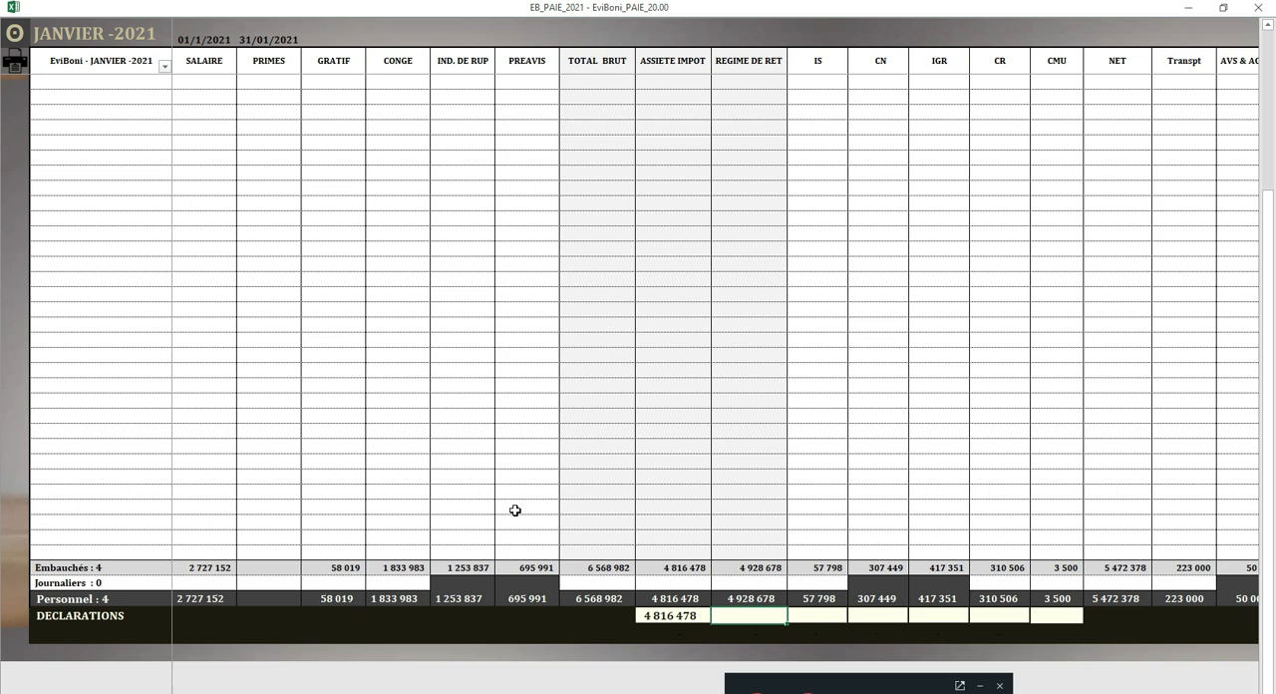
pyautogui.write('4 928 678')
pyautogui.press('Tab')
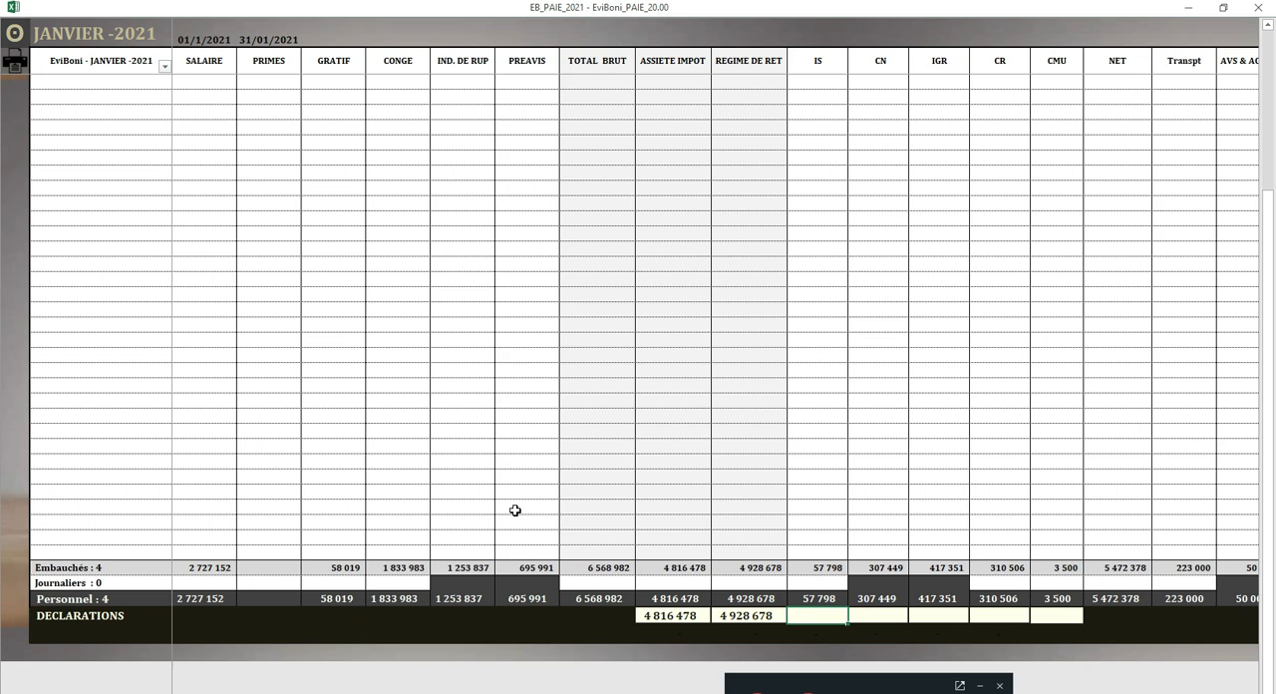
# Step: Enter the January declared amounts 57790 for IS and 307449 for CN in the DECLARATIONS row
pyautogui.write('57790')
pyautogui.press('Tab')
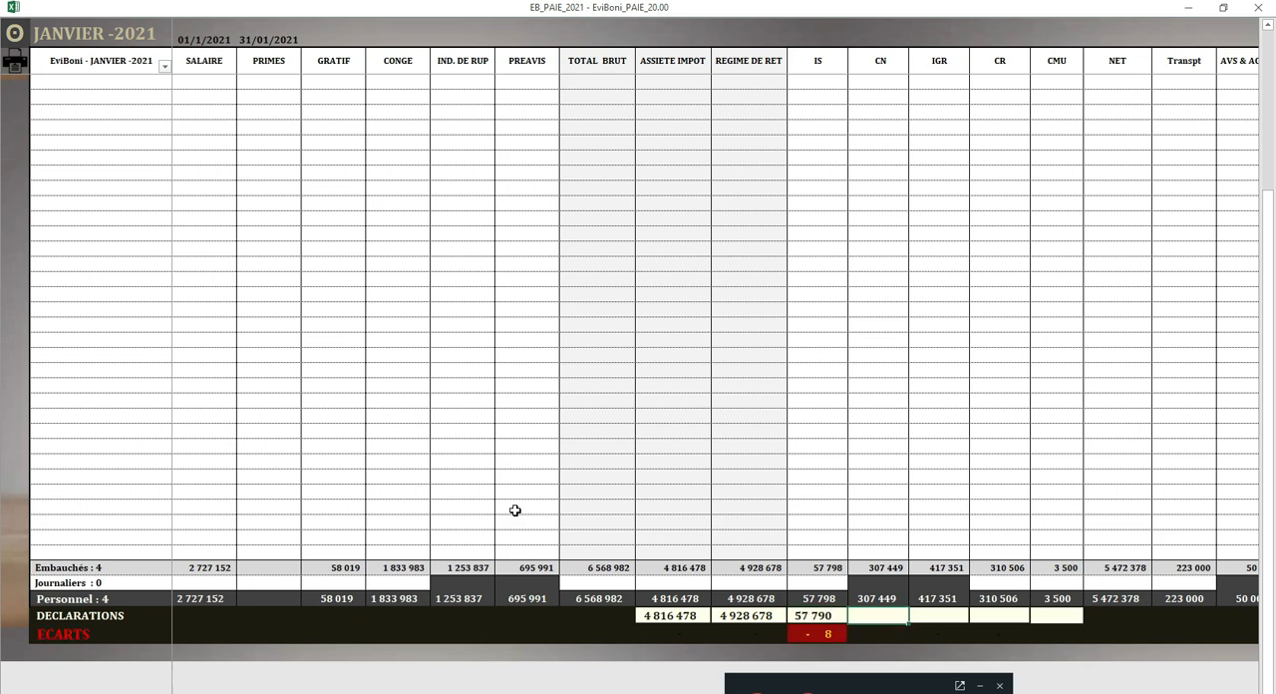
pyautogui.click(890, 613)
pyautogui.write('307449')
pyautogui.press('Tab')
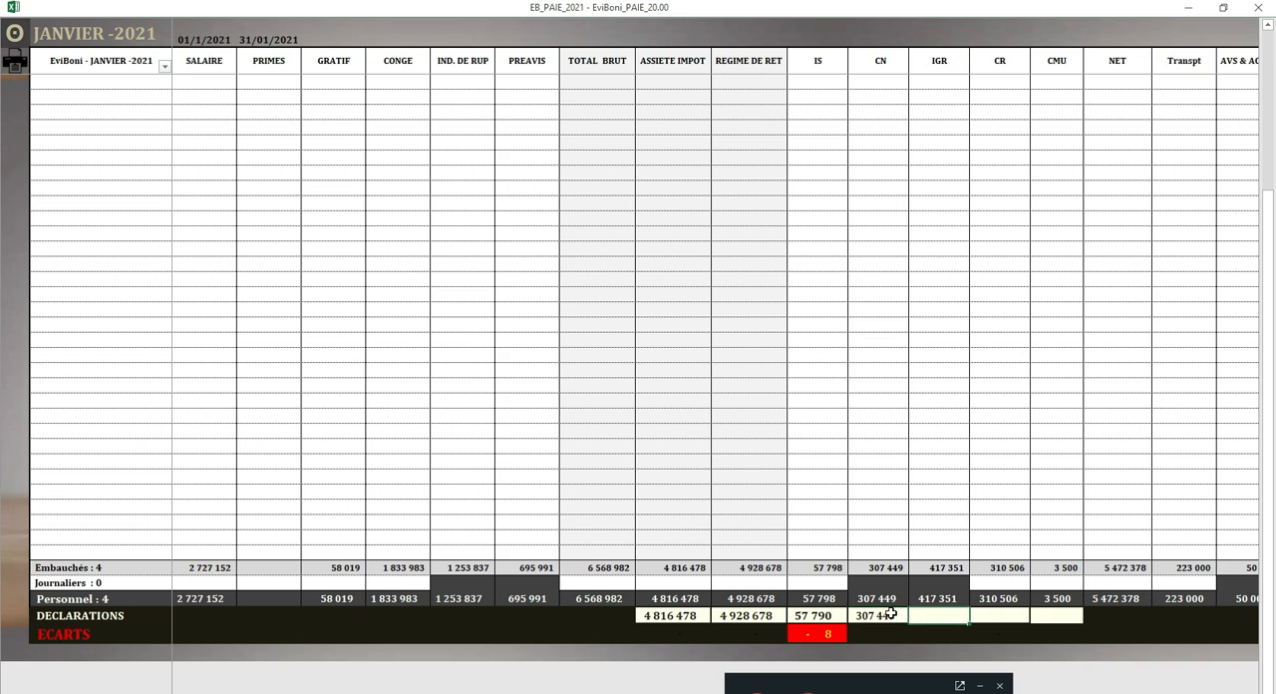
# Step: Enter the January declared amounts 417351 for IGR and 310506 for CR in the DECLARATIONS row
pyautogui.write('41734')
pyautogui.press('BackSpace')
pyautogui.write('51')
pyautogui.press('Tab')
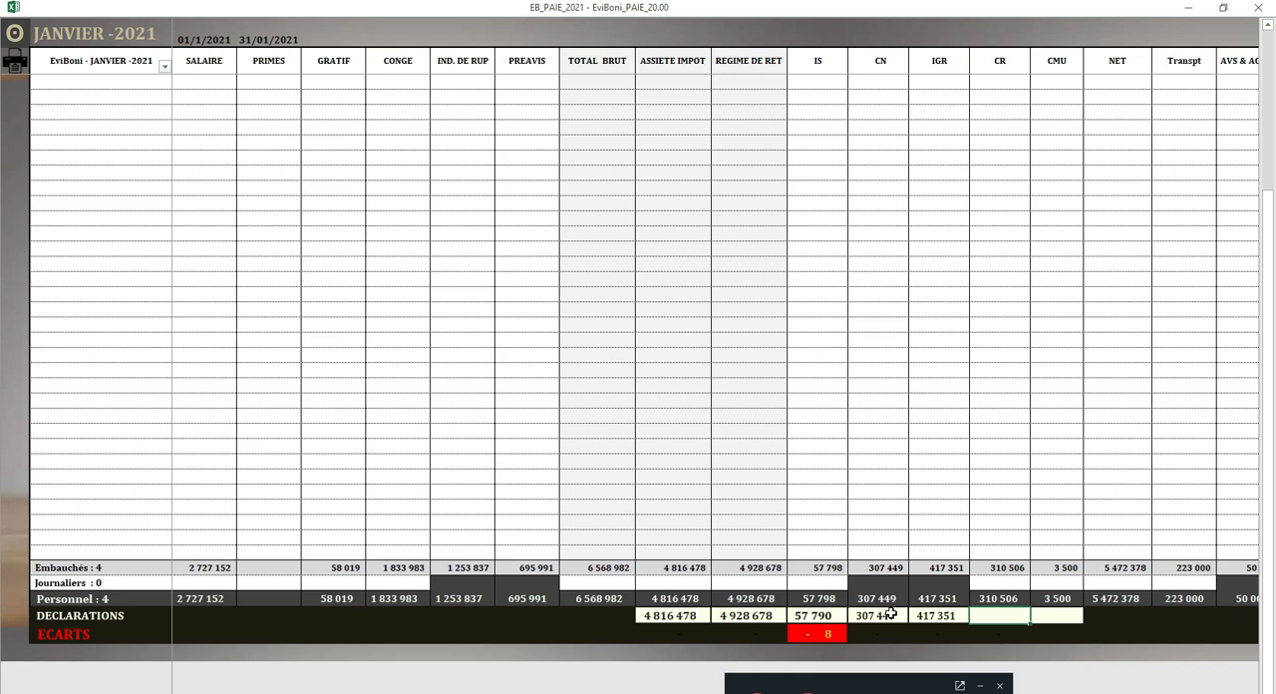
pyautogui.write('310506')
pyautogui.press('Return')
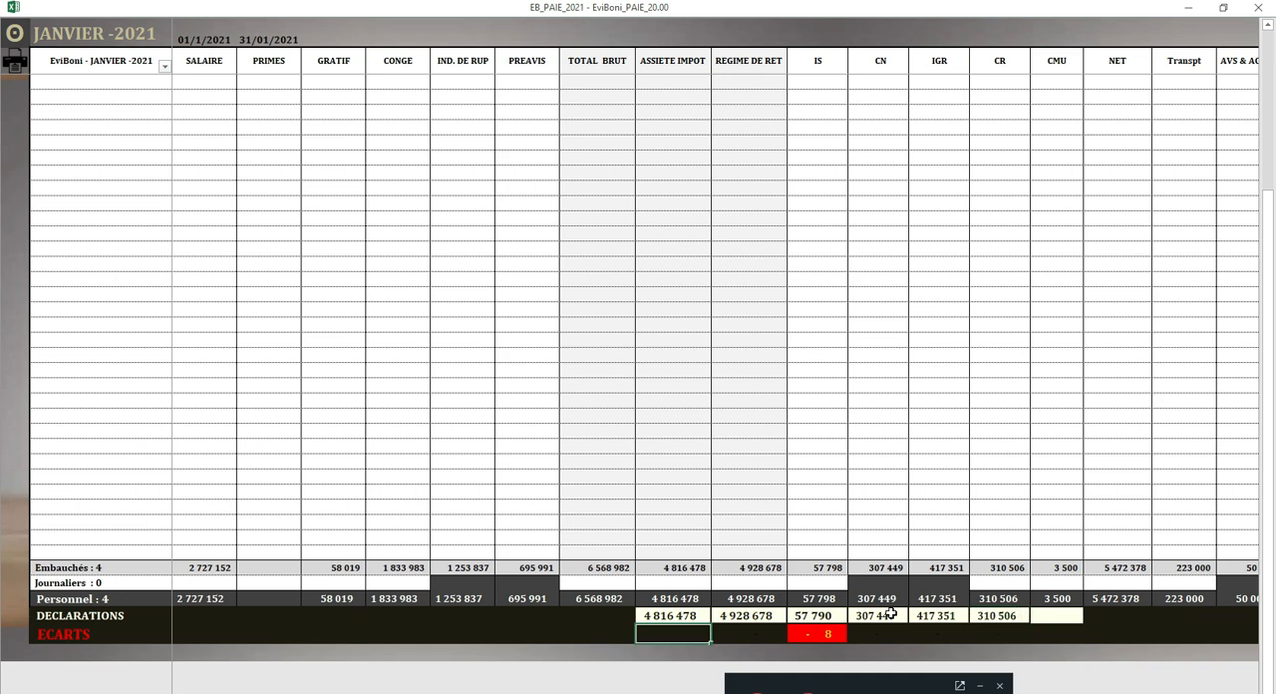
# Step: Enter 3500 as the January declared CMU amount
pyautogui.click(1057, 615)
pyautogui.write('35000')
pyautogui.press('BackSpace')
pyautogui.press('Return')
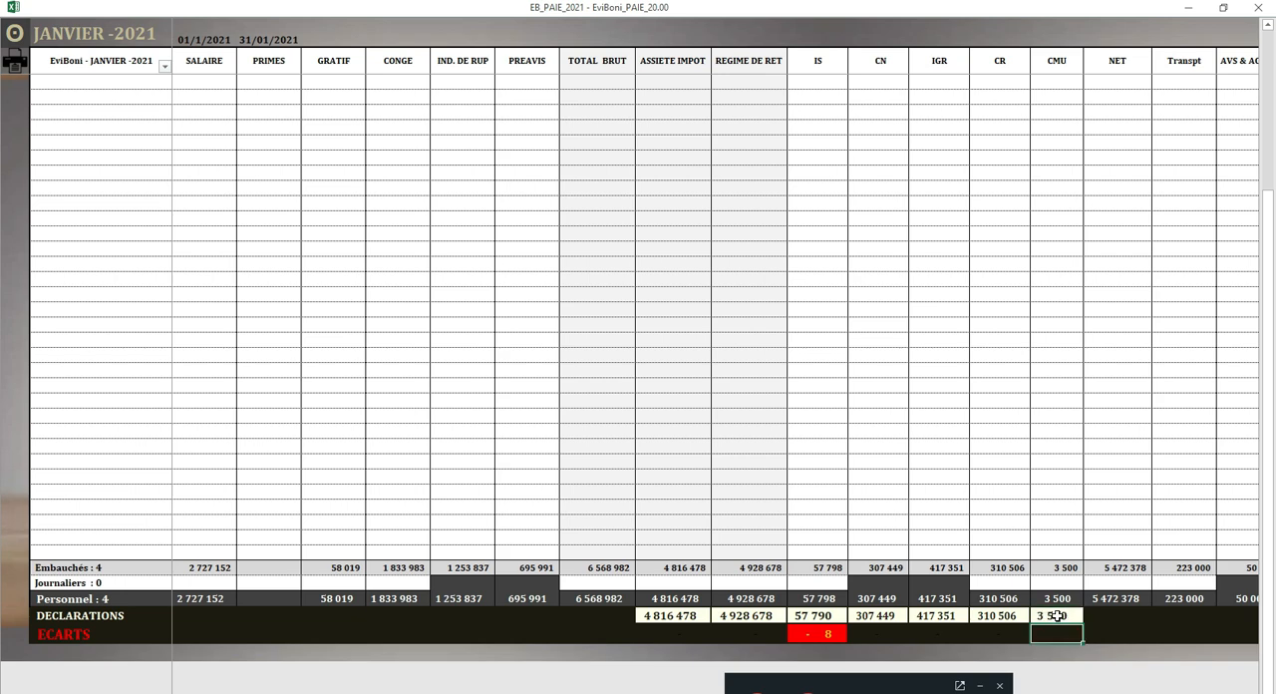
# Step: Open ETAT 301 from the main menu and enter 9/2/21 as the January payment date in Tableau I
pyautogui.click(16, 33)
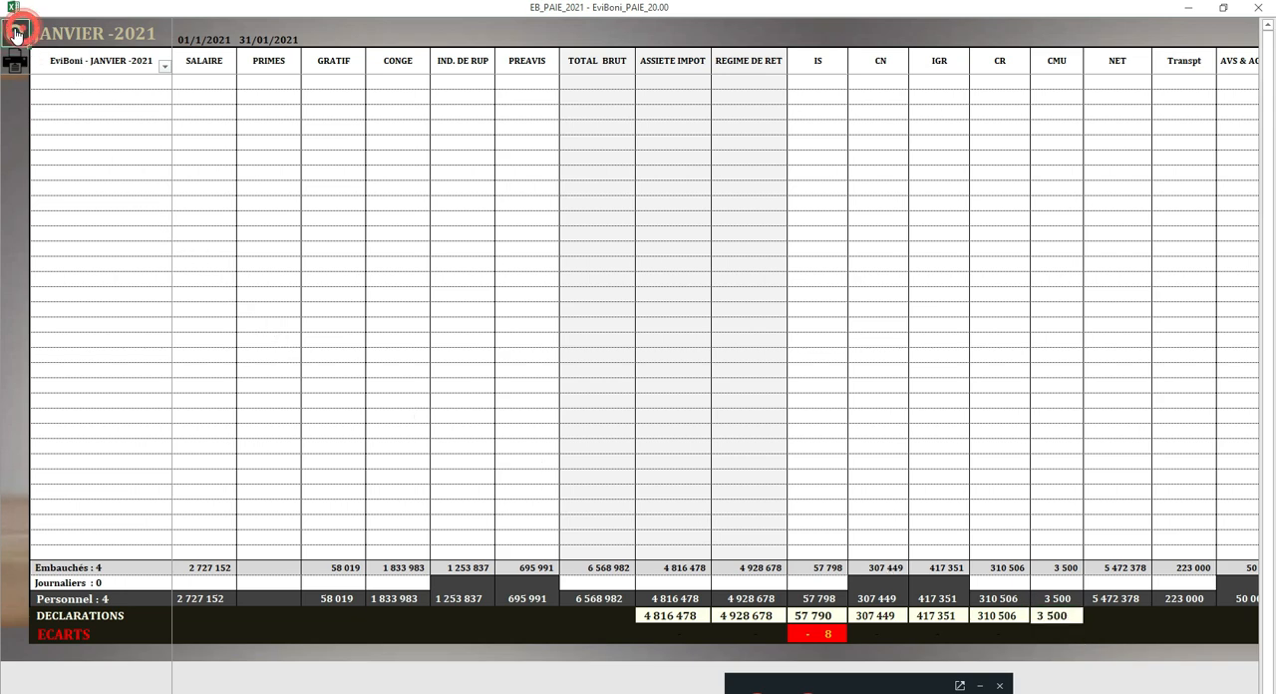
pyautogui.click(1116, 169)
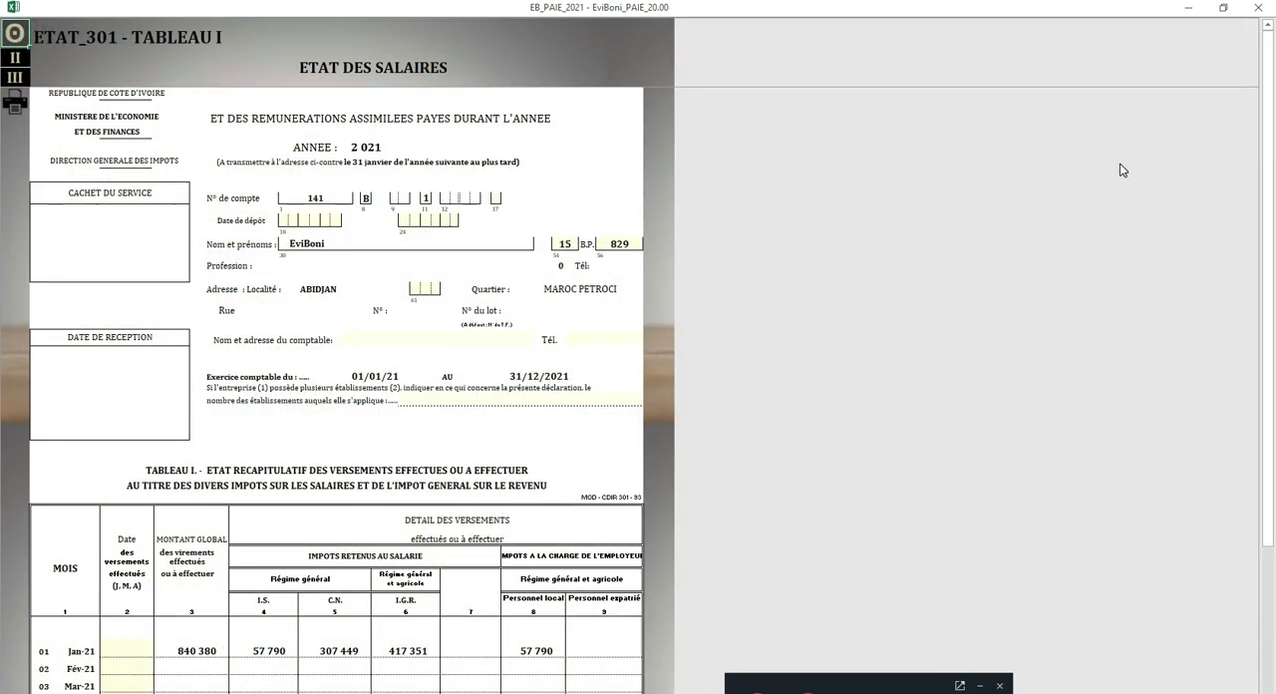
pyautogui.moveTo(1272, 220); pyautogui.dragTo(1264, 418)
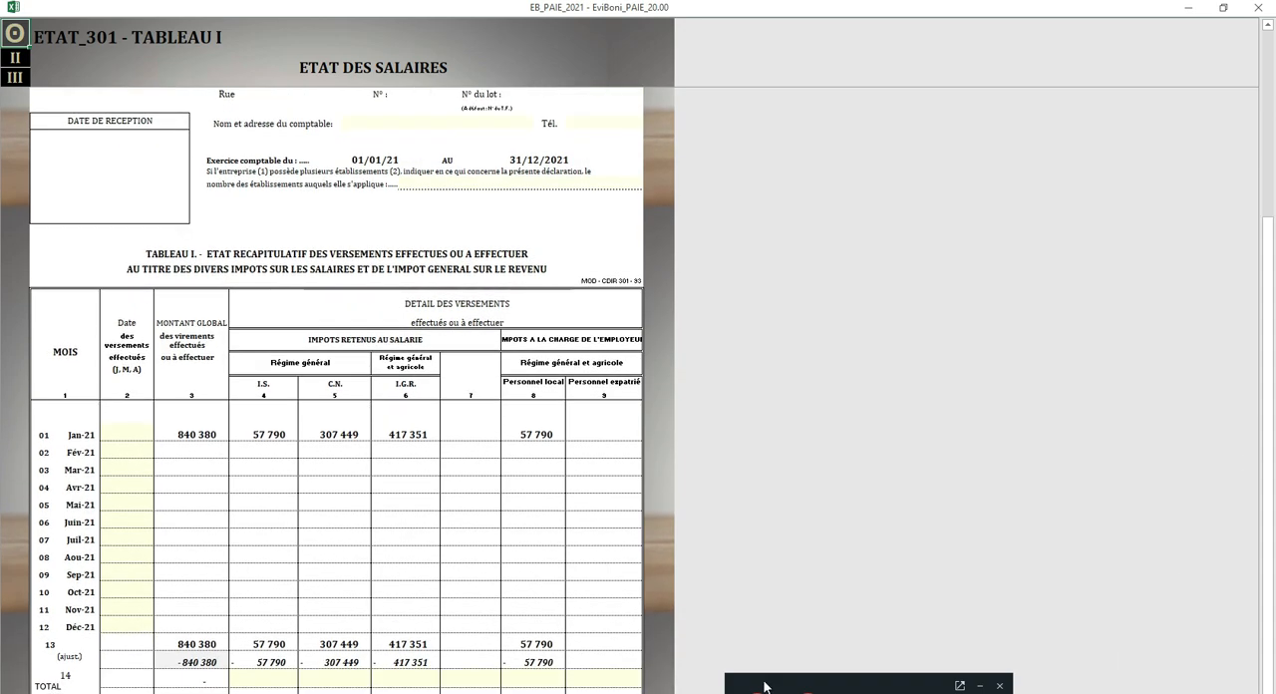
pyautogui.click(123, 433)
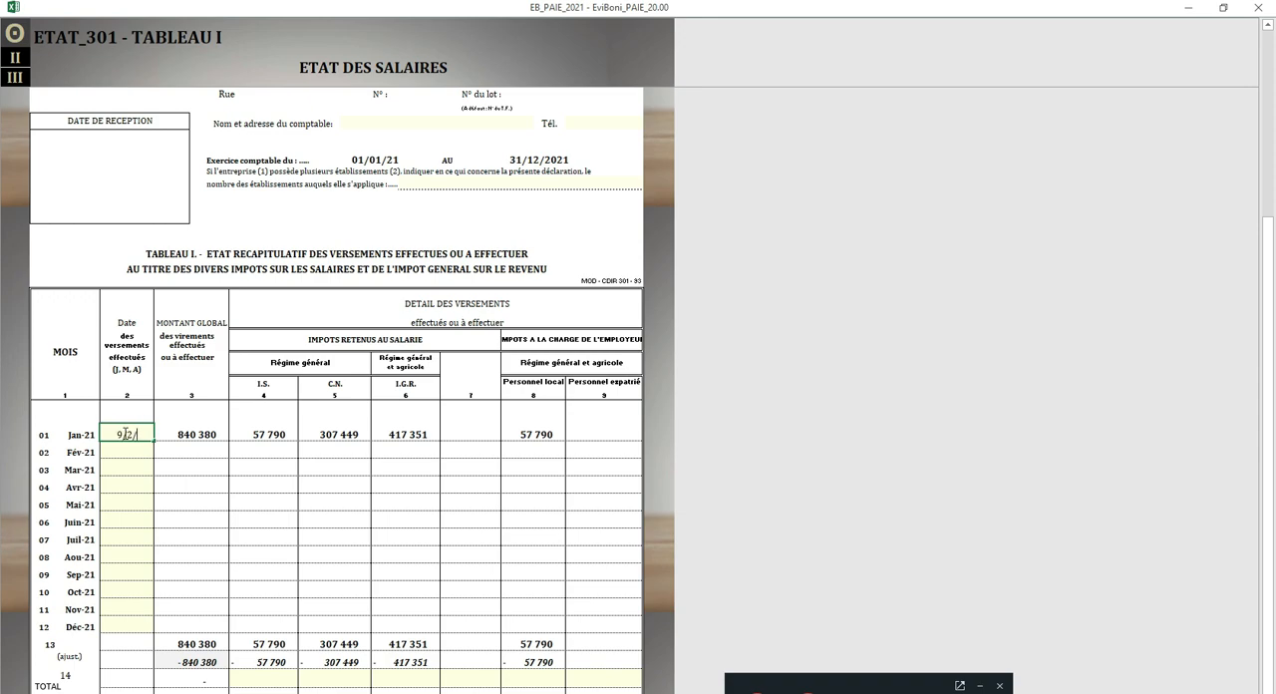
pyautogui.write('9/2/21')
pyautogui.press('Return')
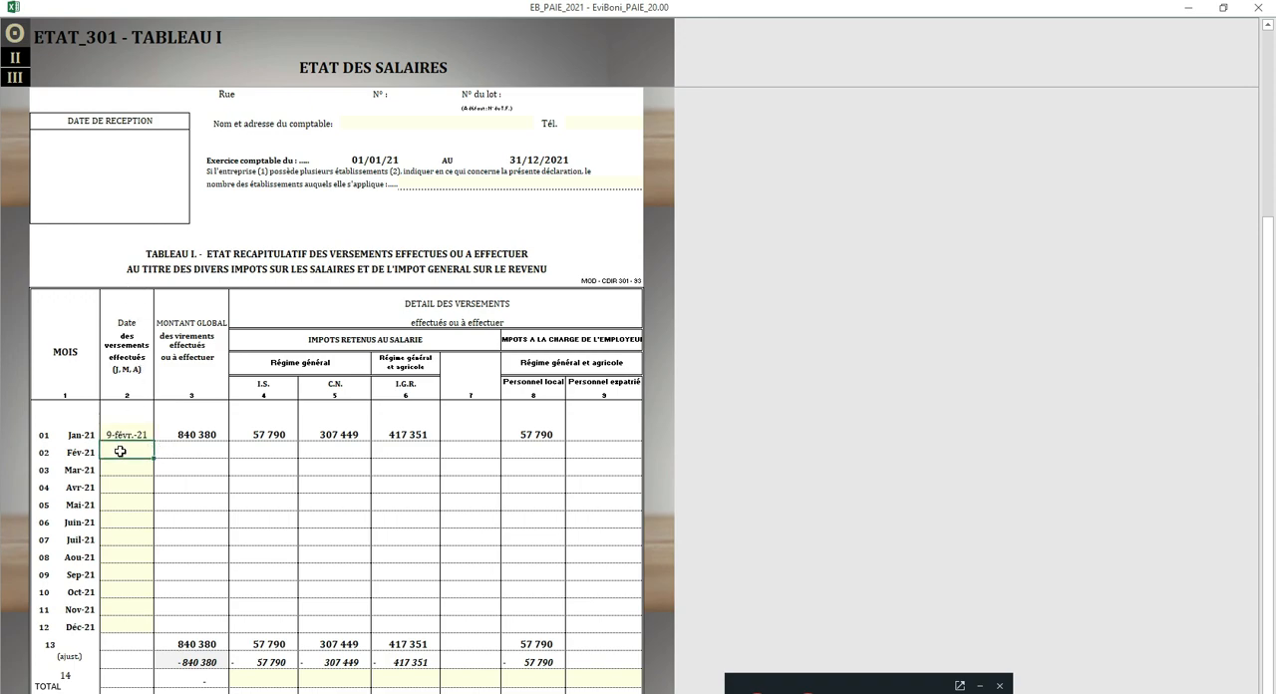
# Step: Review the payment date cells for the months after January in Tableau I of ETAT 301
pyautogui.moveTo(130, 326); pyautogui.dragTo(130, 369)
pyautogui.click(129, 450)
pyautogui.click(128, 469)
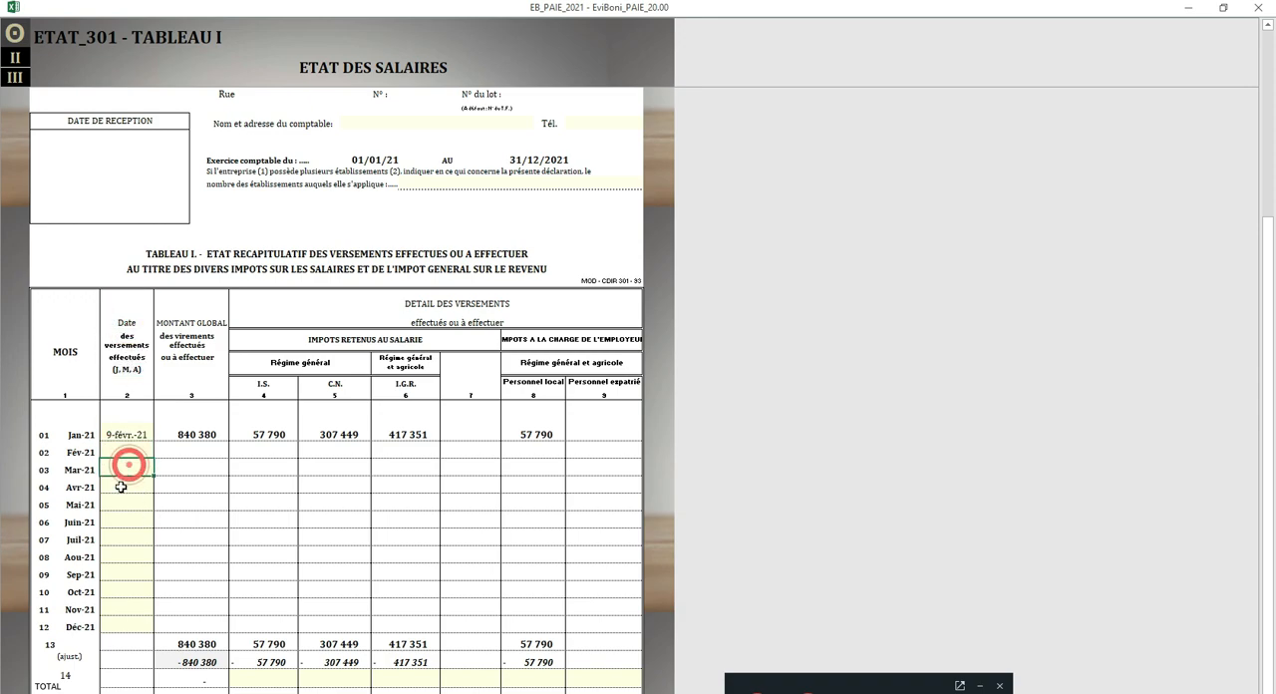
pyautogui.click(126, 505)
pyautogui.click(127, 515)
pyautogui.click(129, 536)
pyautogui.click(134, 559)
pyautogui.click(134, 584)
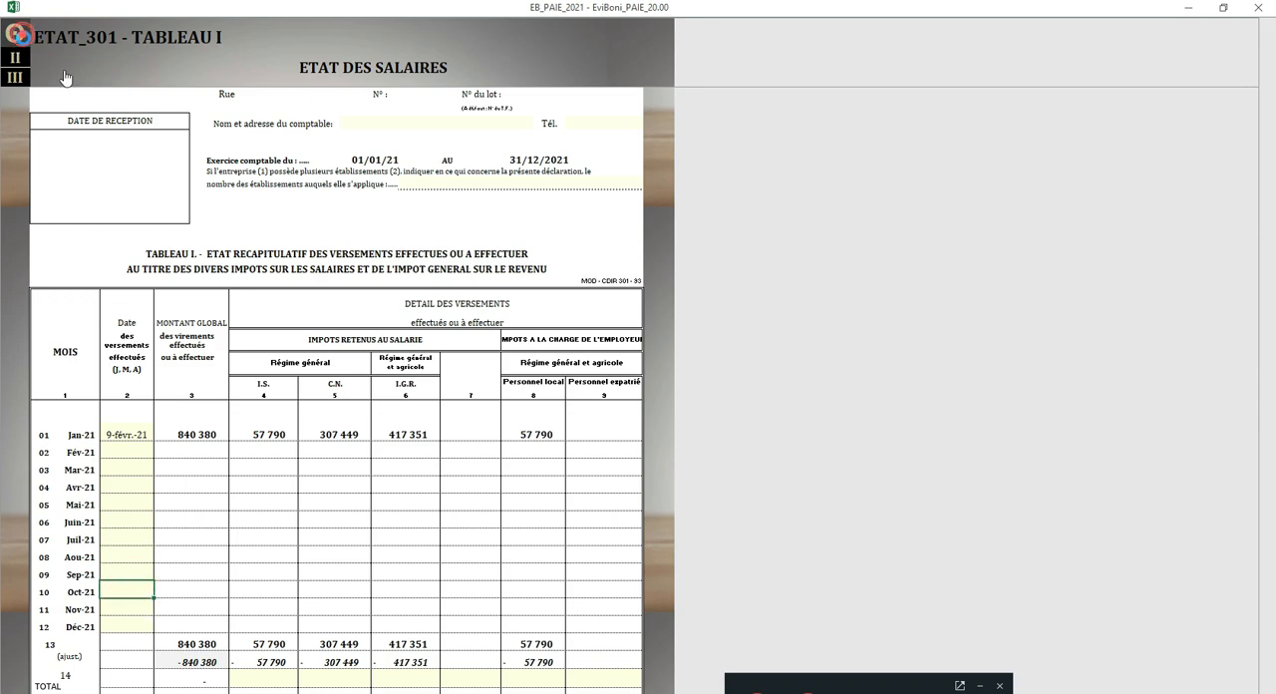
# Step: View the February payroll book and the January payroll book from the main menu, returning to the menu each time
pyautogui.click(14, 33)
pyautogui.click(1194, 170)
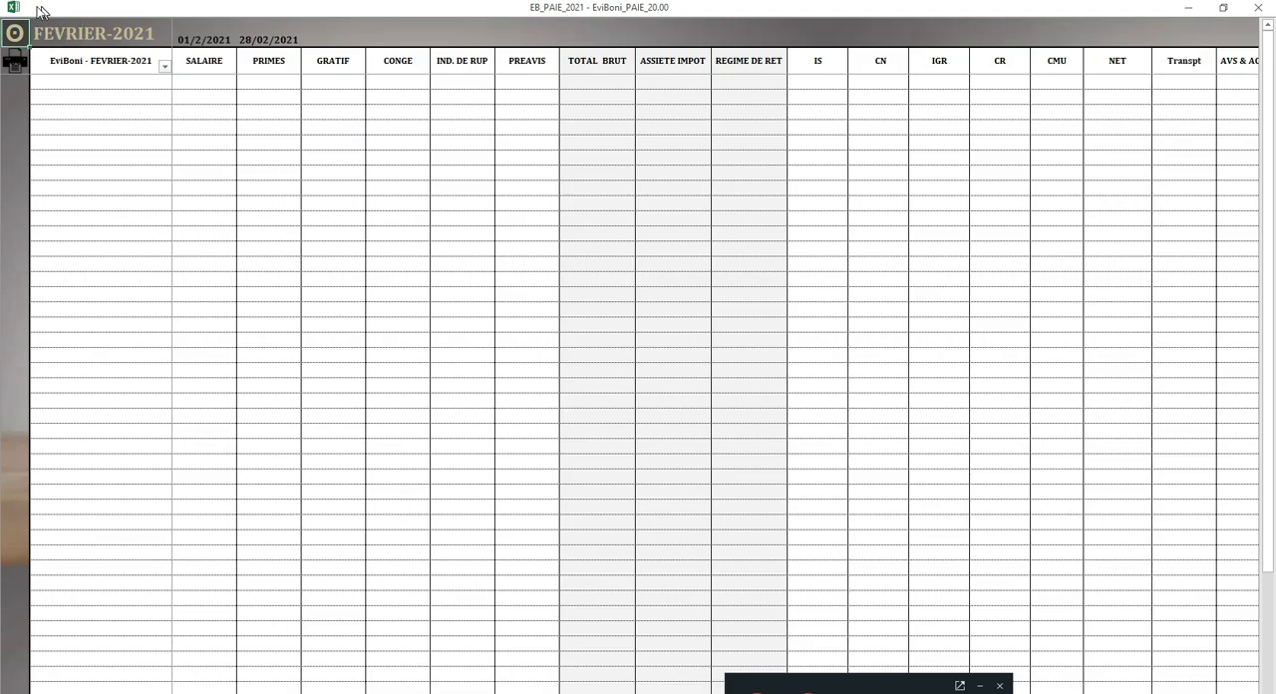
pyautogui.click(14, 33)
pyautogui.click(1195, 132)
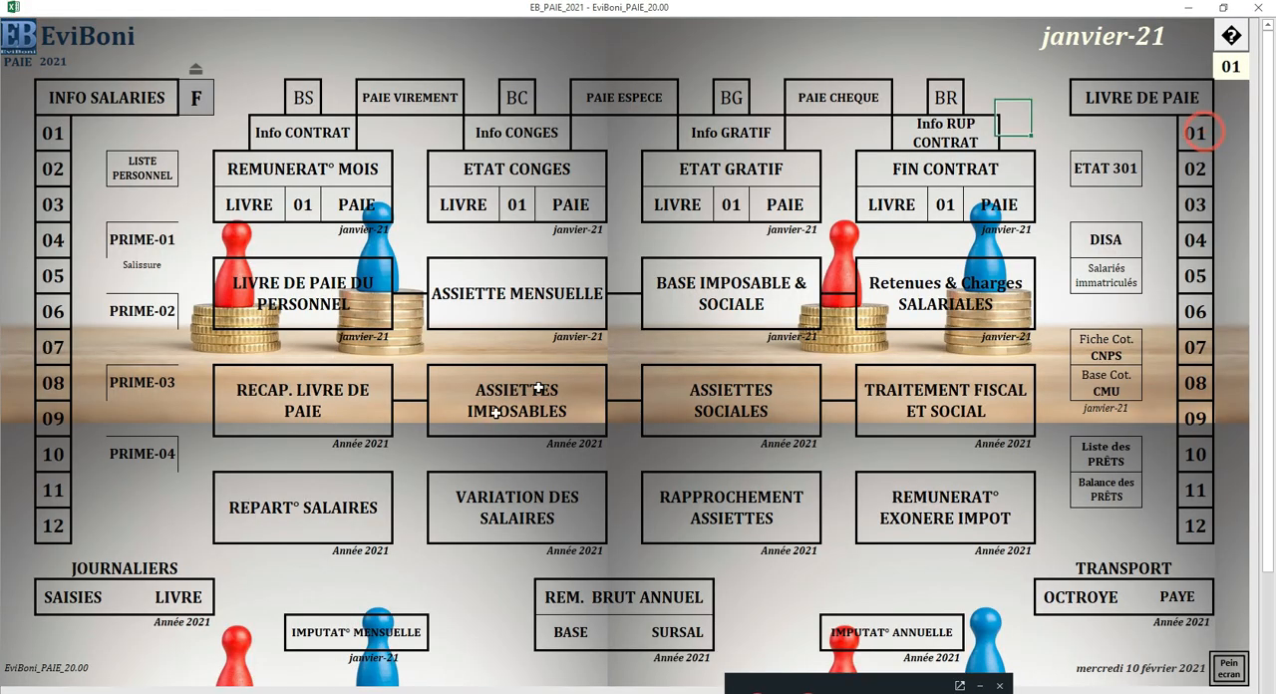
pyautogui.click(662, 615)
pyautogui.click(14, 33)
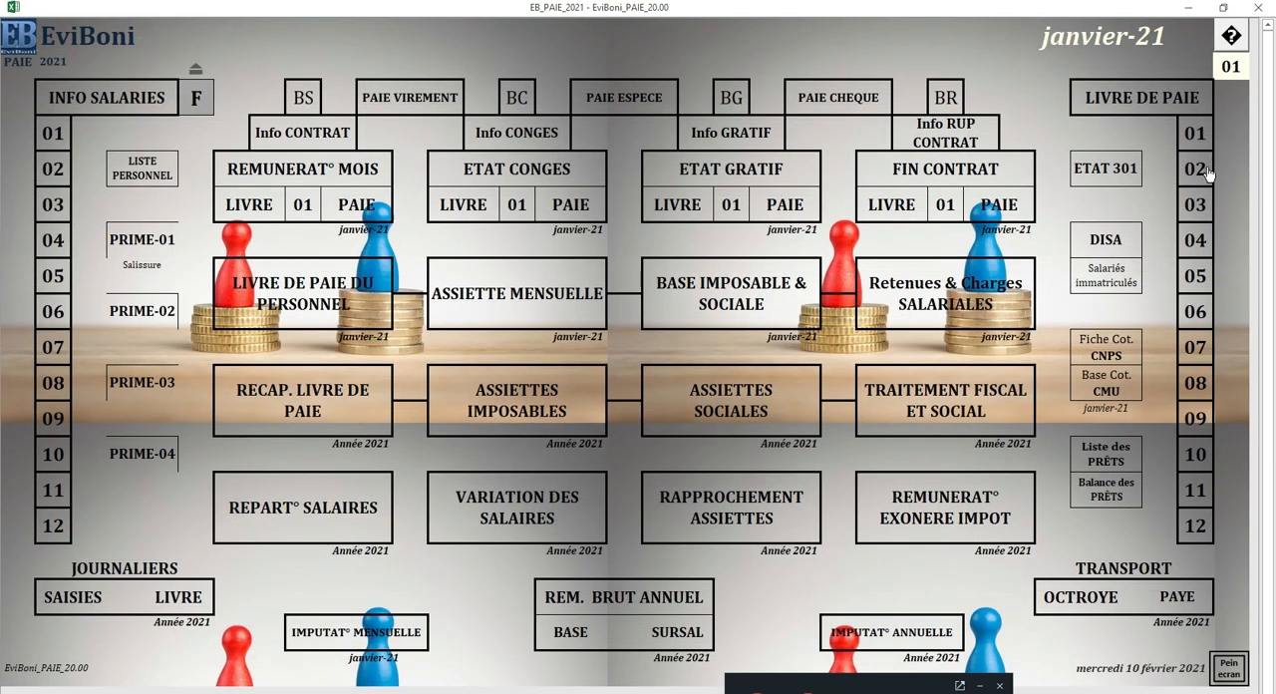
# Step: Open the February payroll book and view its DECLARATIONS row
pyautogui.click(1193, 169)
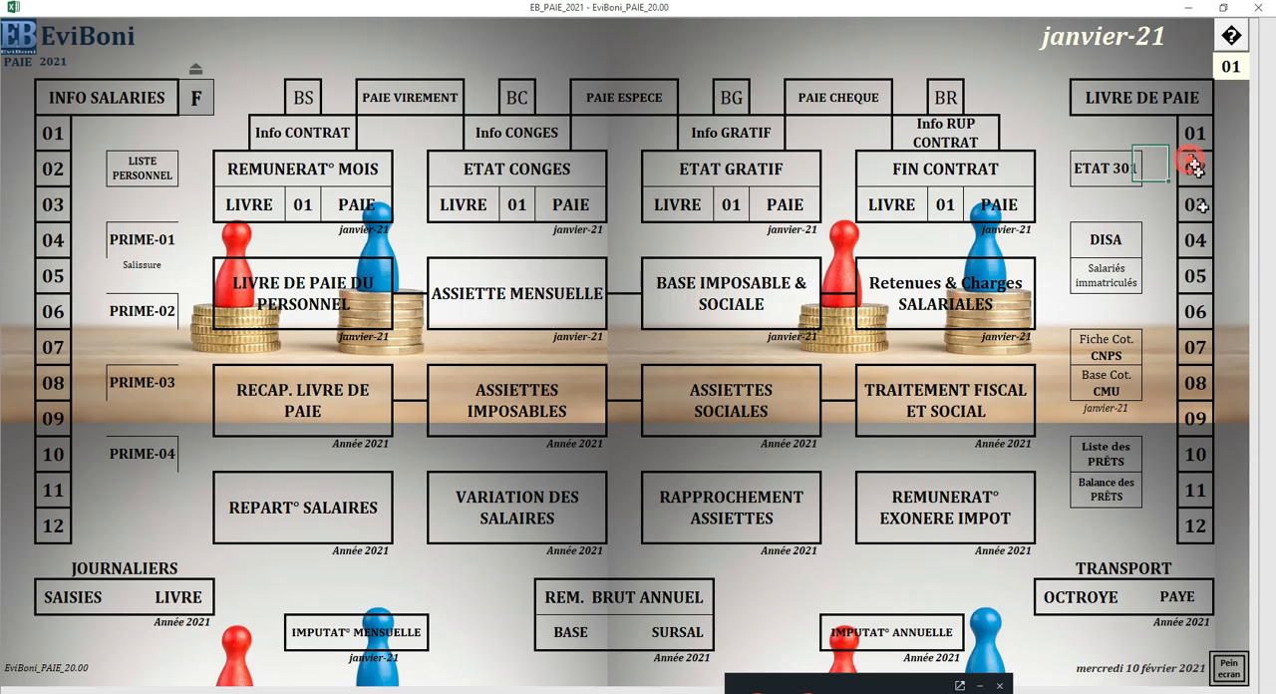
pyautogui.moveTo(1268, 296); pyautogui.dragTo(1270, 648)
pyautogui.scroll(-3, 693, 590)
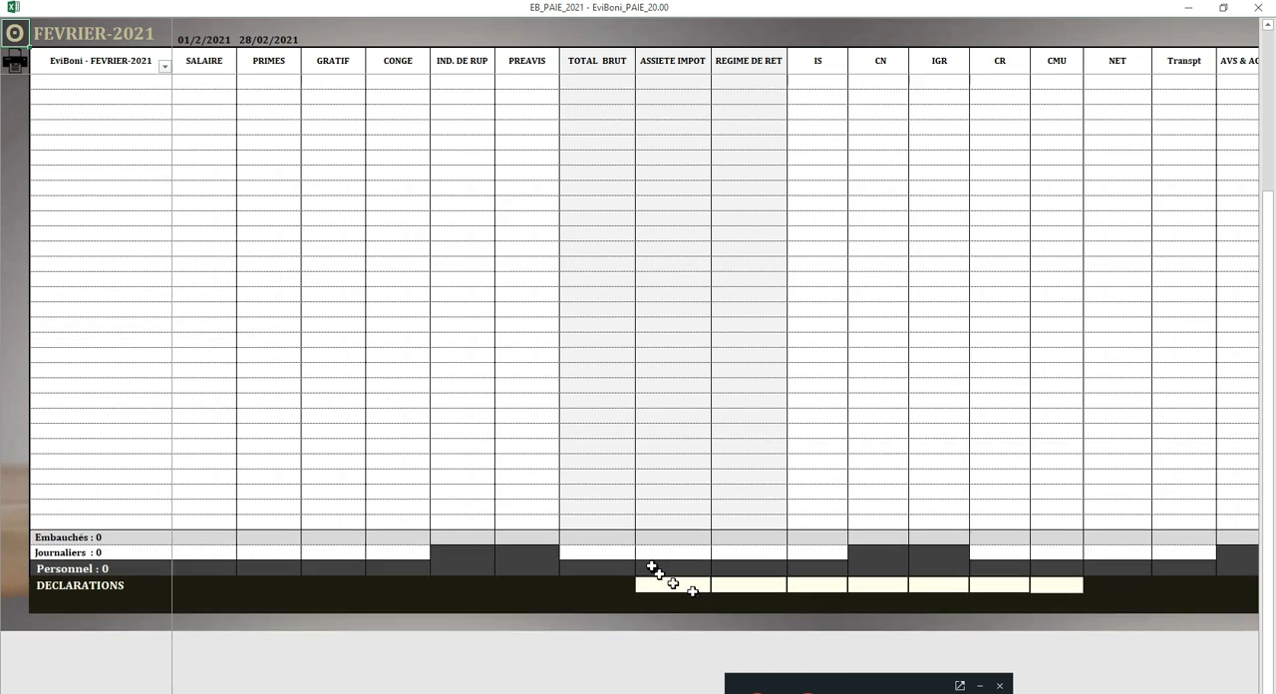
# Step: Examine the February payroll book's DECLARATIONS row, return to the main menu and open Tableau I of ETAT 301
pyautogui.moveTo(672, 584); pyautogui.dragTo(1036, 584)
pyautogui.click(13, 33)
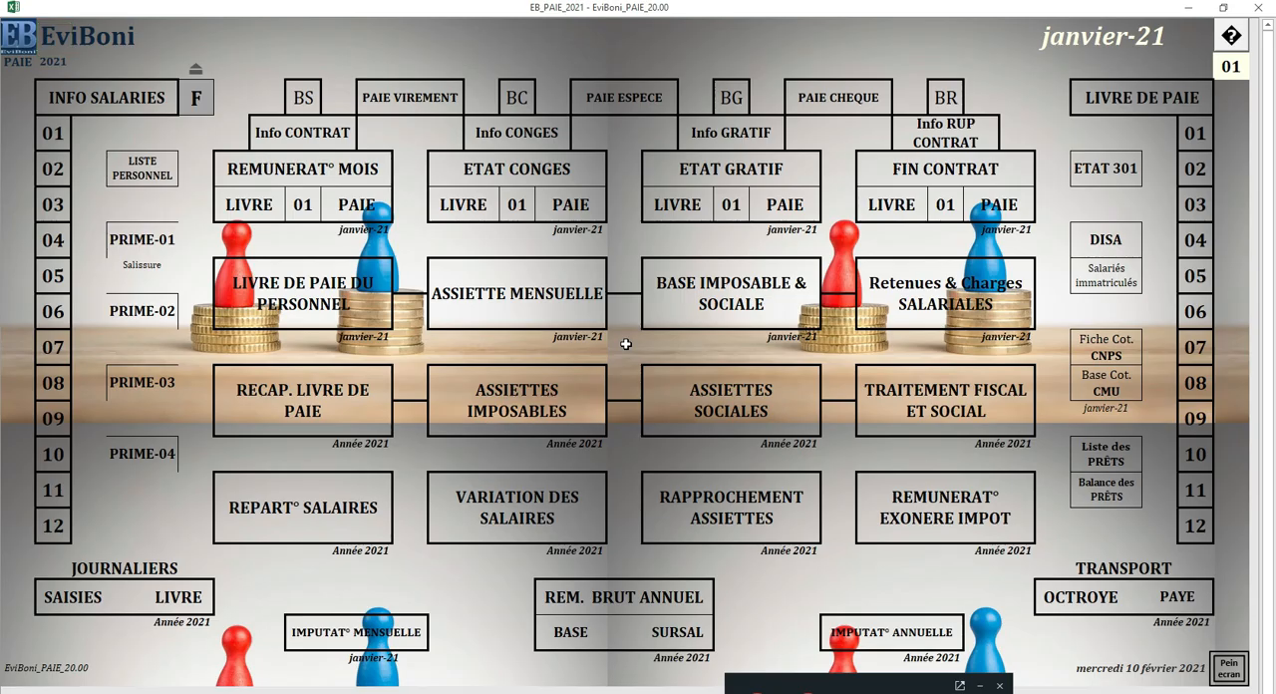
pyautogui.click(1121, 170)
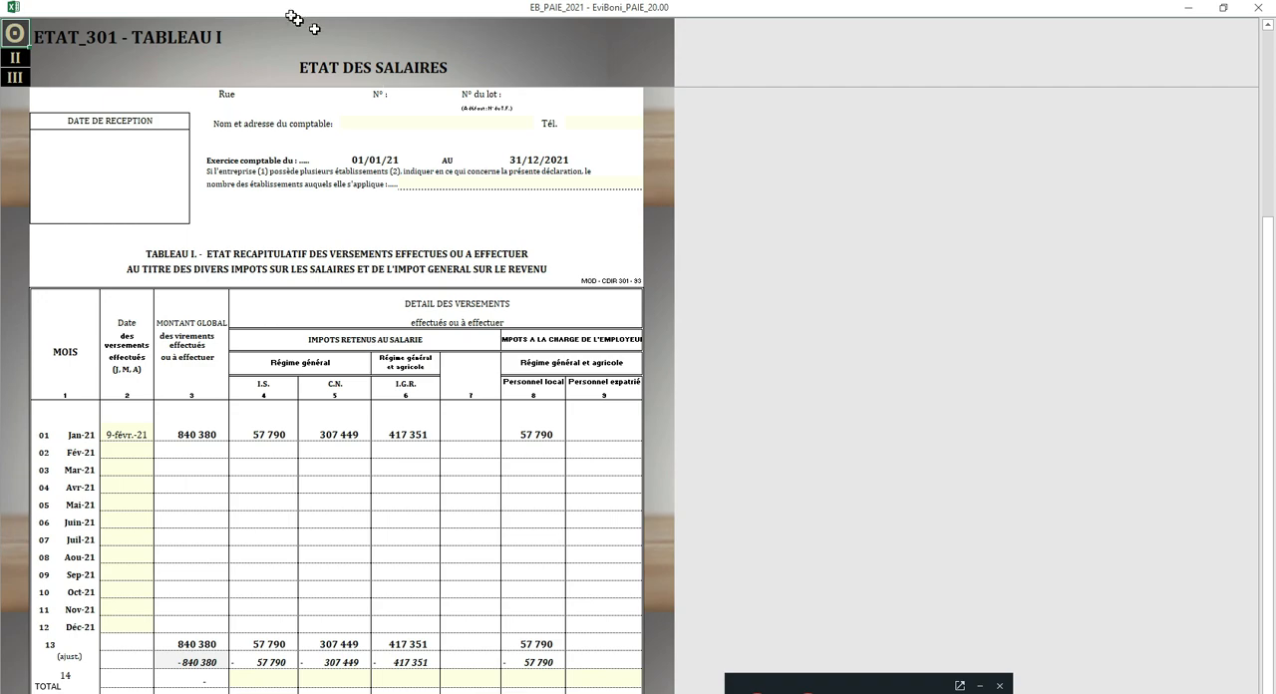
pyautogui.click(59, 31)
pyautogui.moveTo(59, 31); pyautogui.dragTo(222, 38)
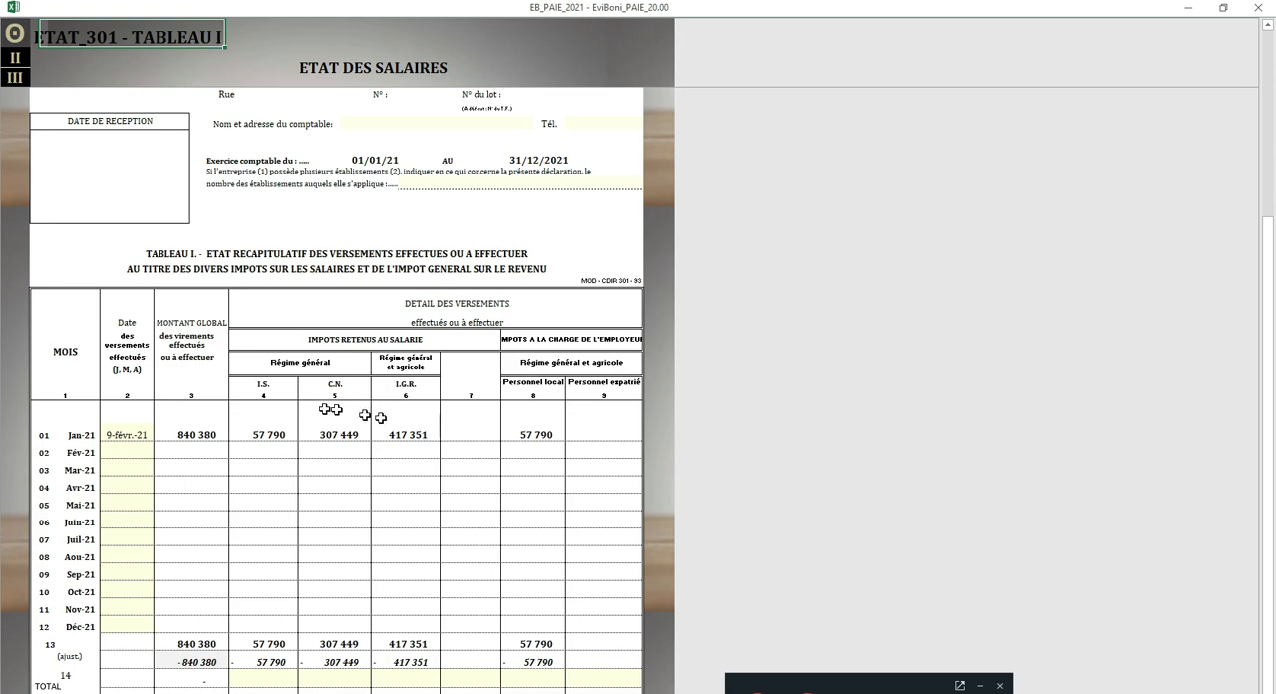
# Step: Open Tableau II of ETAT 301, review the employee rows and try to edit a cell in column 15
pyautogui.click(15, 57)
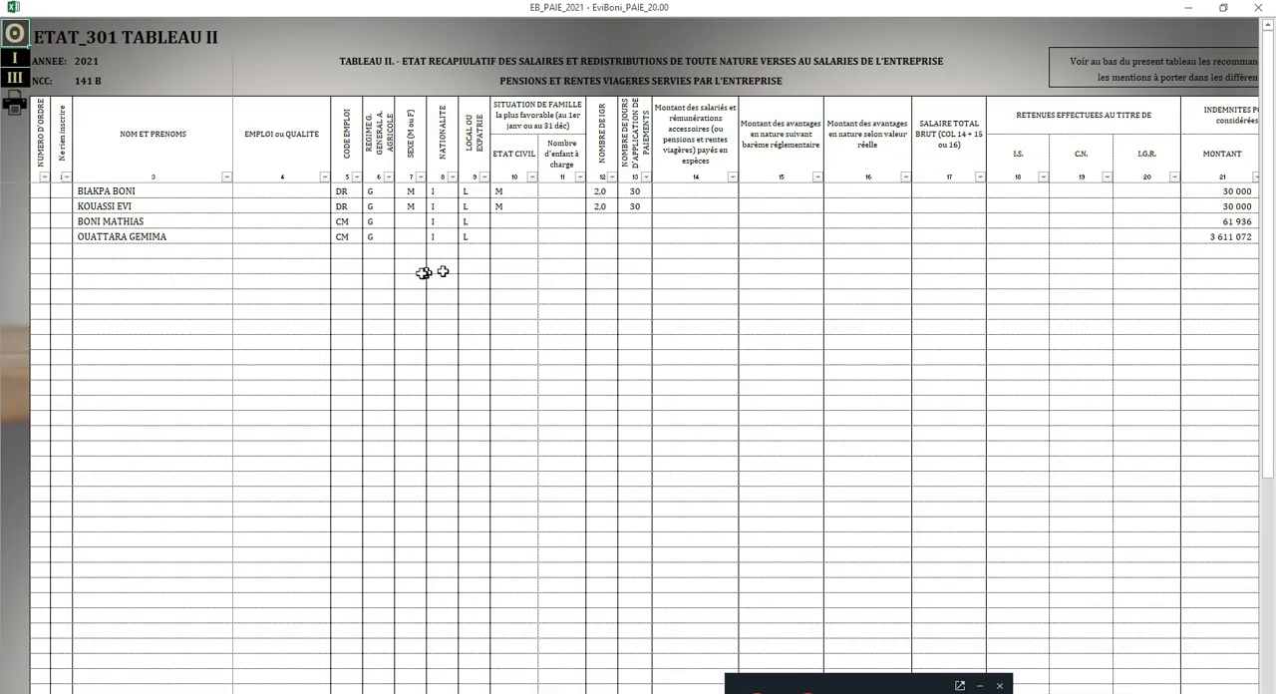
pyautogui.moveTo(125, 192); pyautogui.dragTo(131, 232)
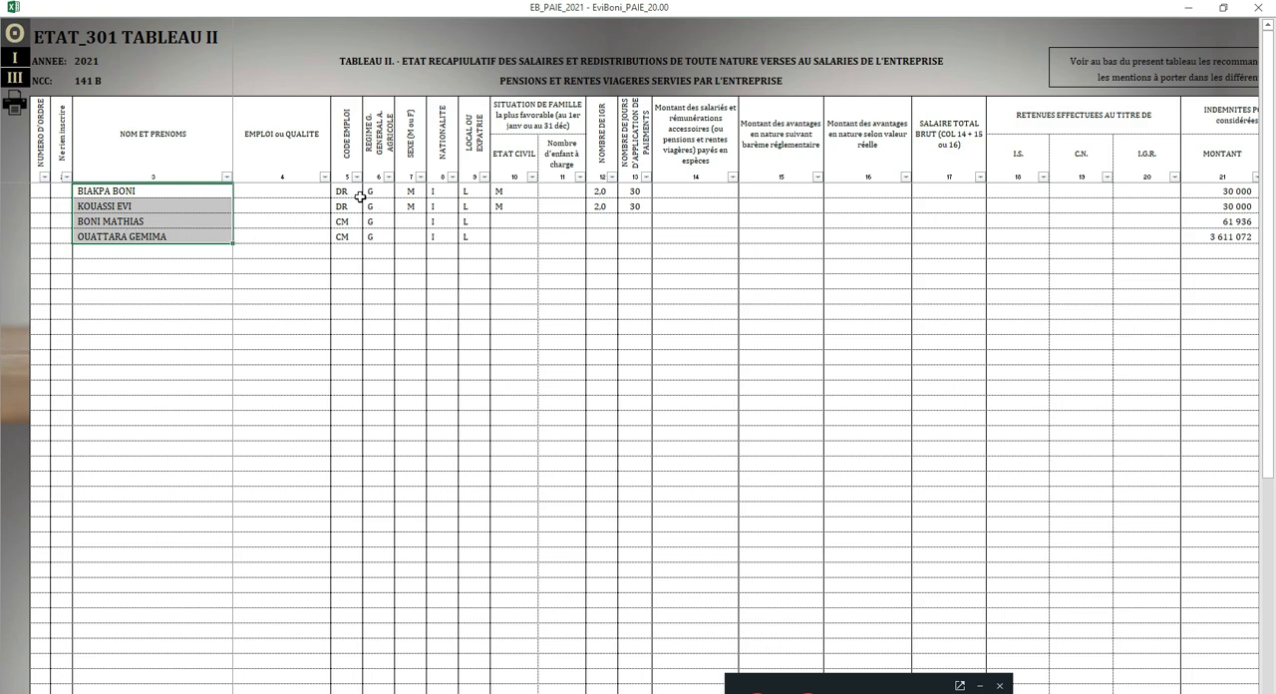
pyautogui.moveTo(342, 191); pyautogui.dragTo(1085, 248)
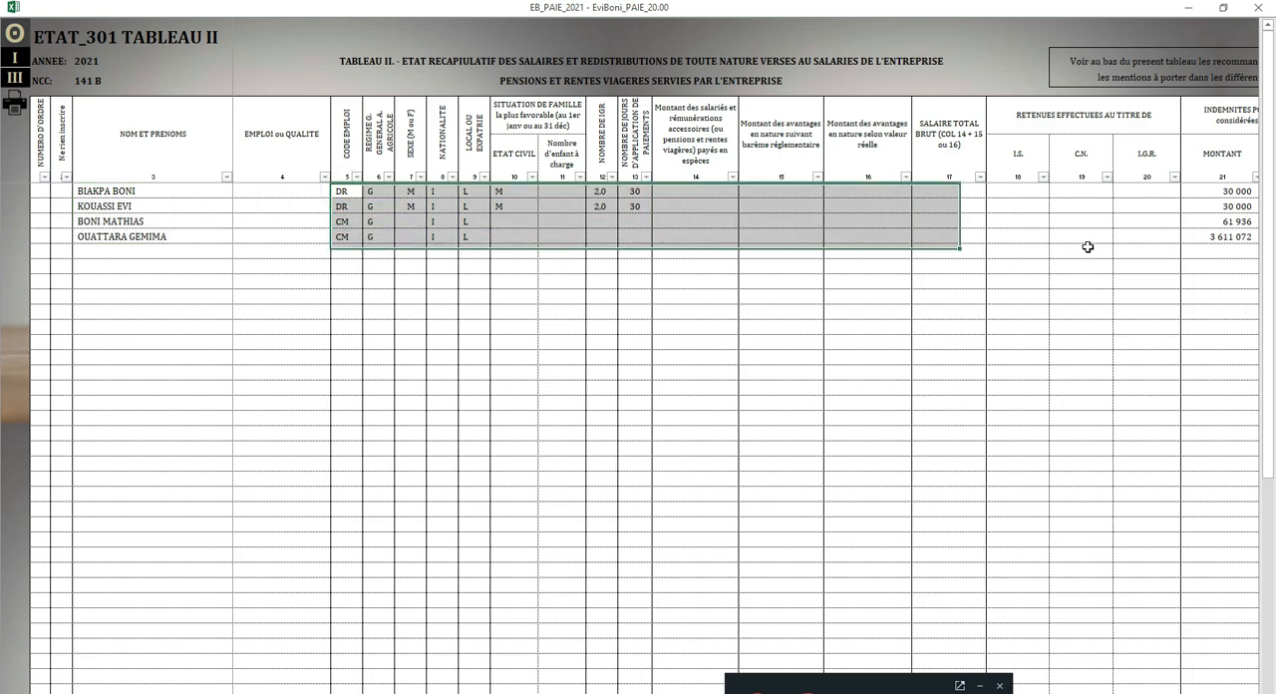
pyautogui.click(801, 221)
pyautogui.doubleClick(801, 218)
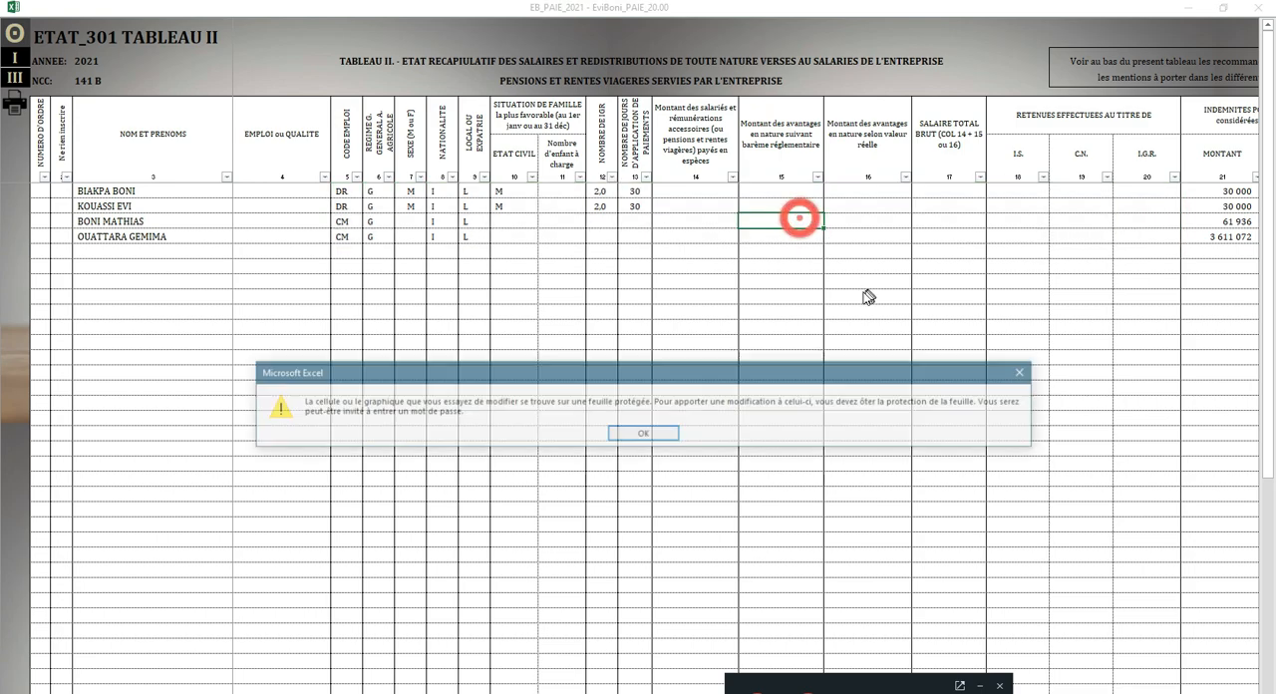
pyautogui.click(654, 441)
# Step: Open the INFO SALARIES sheet from the main menu and browse its columns to the end-of-activity or year-end information section
pyautogui.click(14, 33)
pyautogui.click(104, 91)
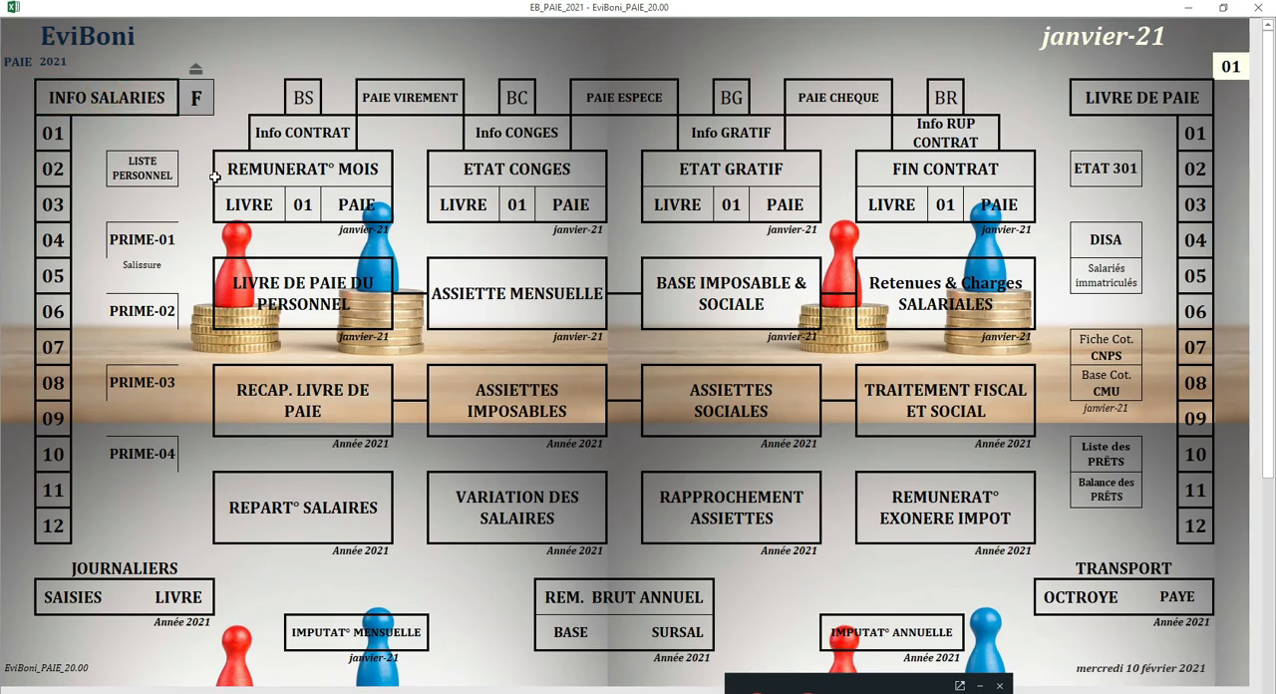
pyautogui.click(798, 93)
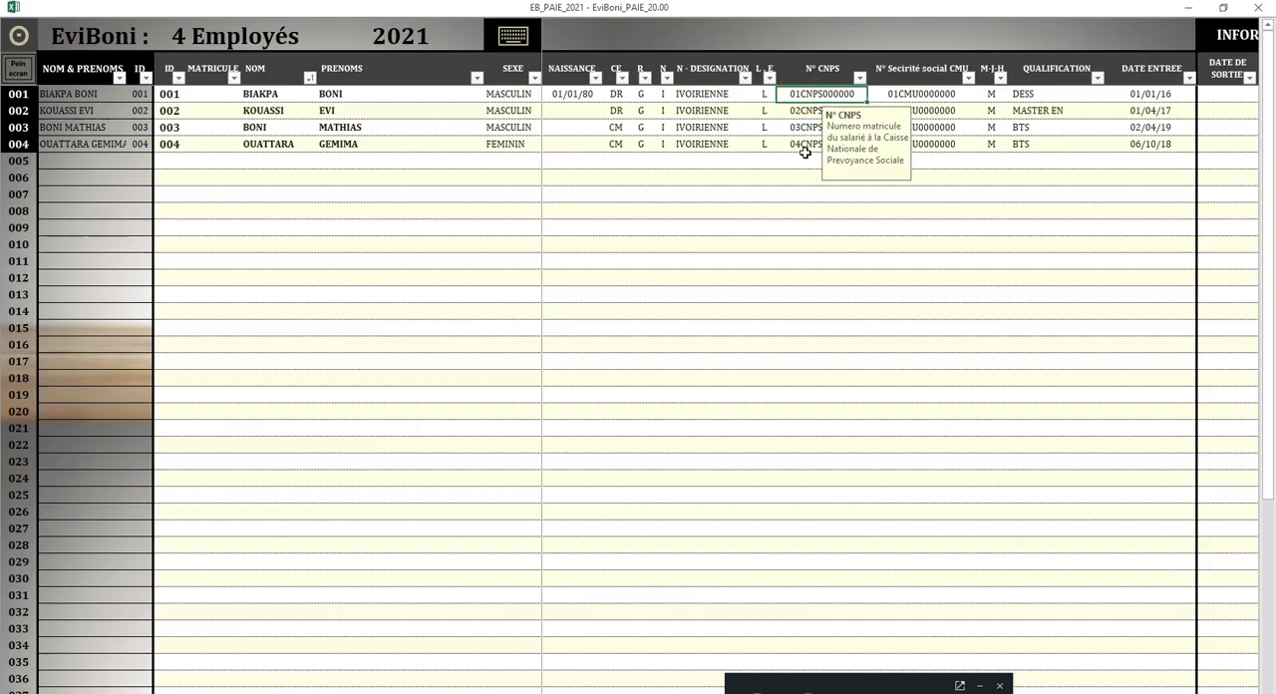
pyautogui.press('Right')
pyautogui.press('Right')
pyautogui.press('Right')
pyautogui.press('Right')
pyautogui.press('Right')
pyautogui.press('Right')
pyautogui.press('Right')
pyautogui.press('Right')
pyautogui.press('Right')
pyautogui.press('Right')
pyautogui.press('Right')
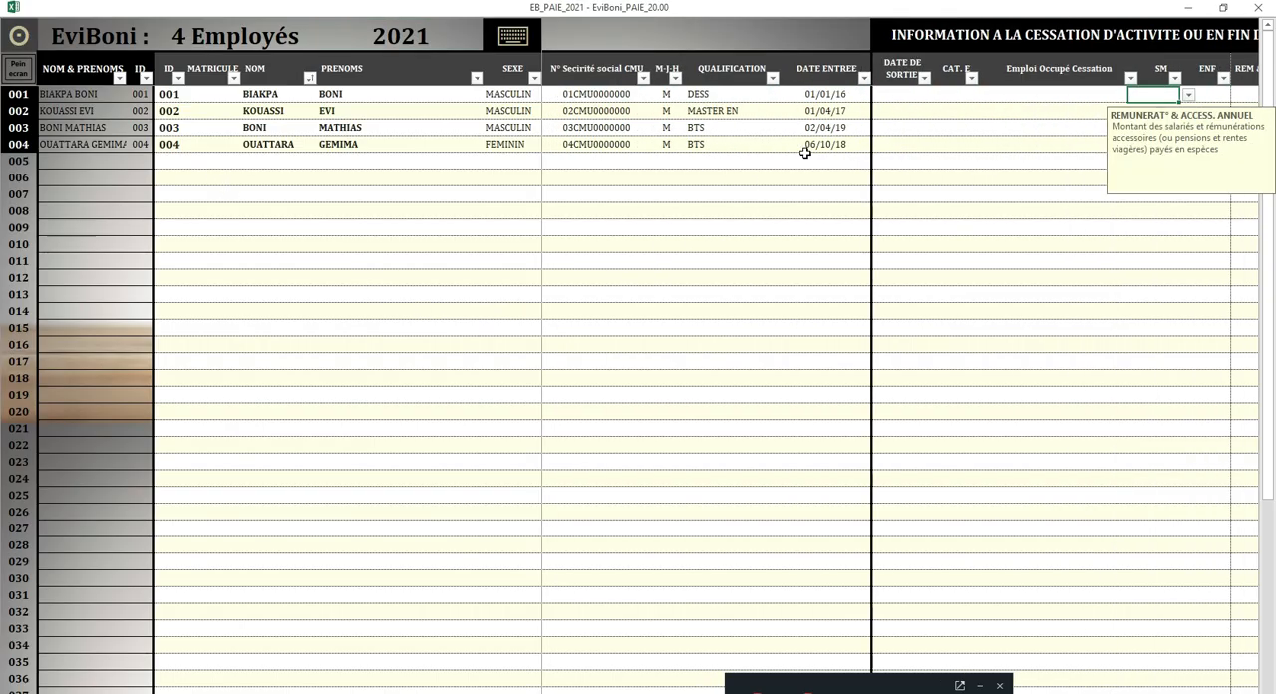
pyautogui.press('Right')
pyautogui.press('Right')
pyautogui.press('Right')
pyautogui.press('Left')
pyautogui.press('Left')
pyautogui.press('Left')
pyautogui.press('Left')
pyautogui.press('Left')
pyautogui.press('Left')
pyautogui.press('Left')
pyautogui.press('Left')
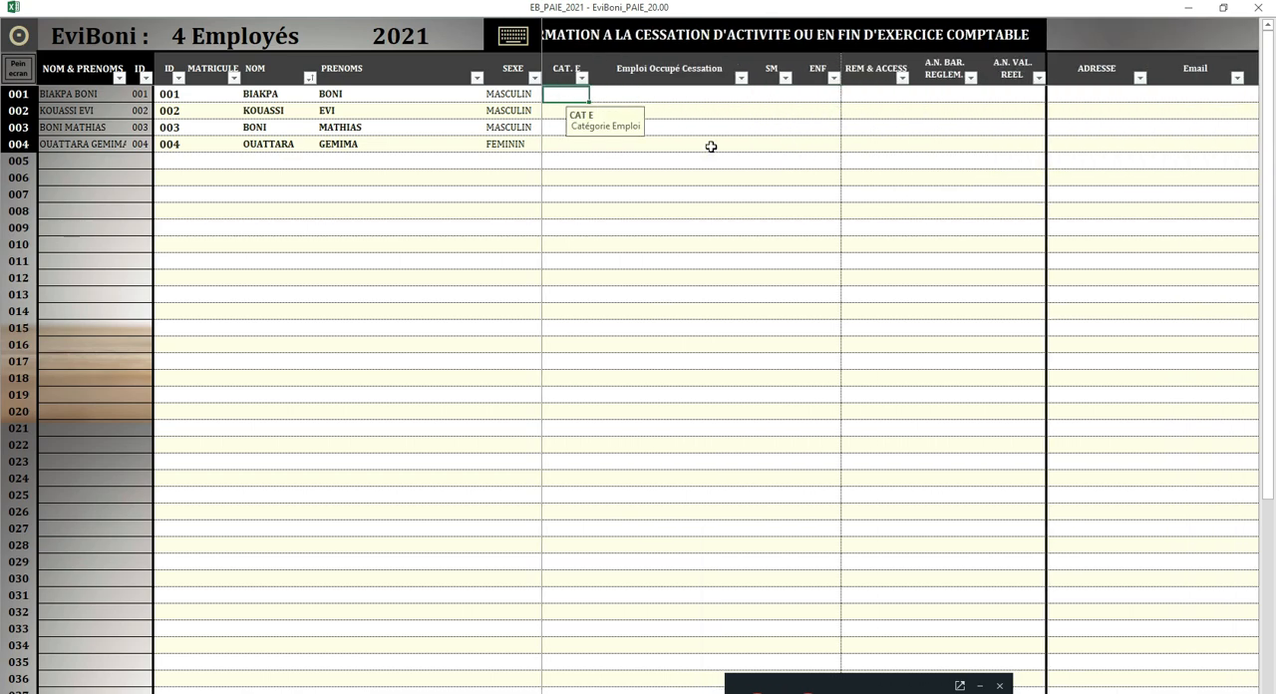
pyautogui.press('Left')
pyautogui.press('Left')
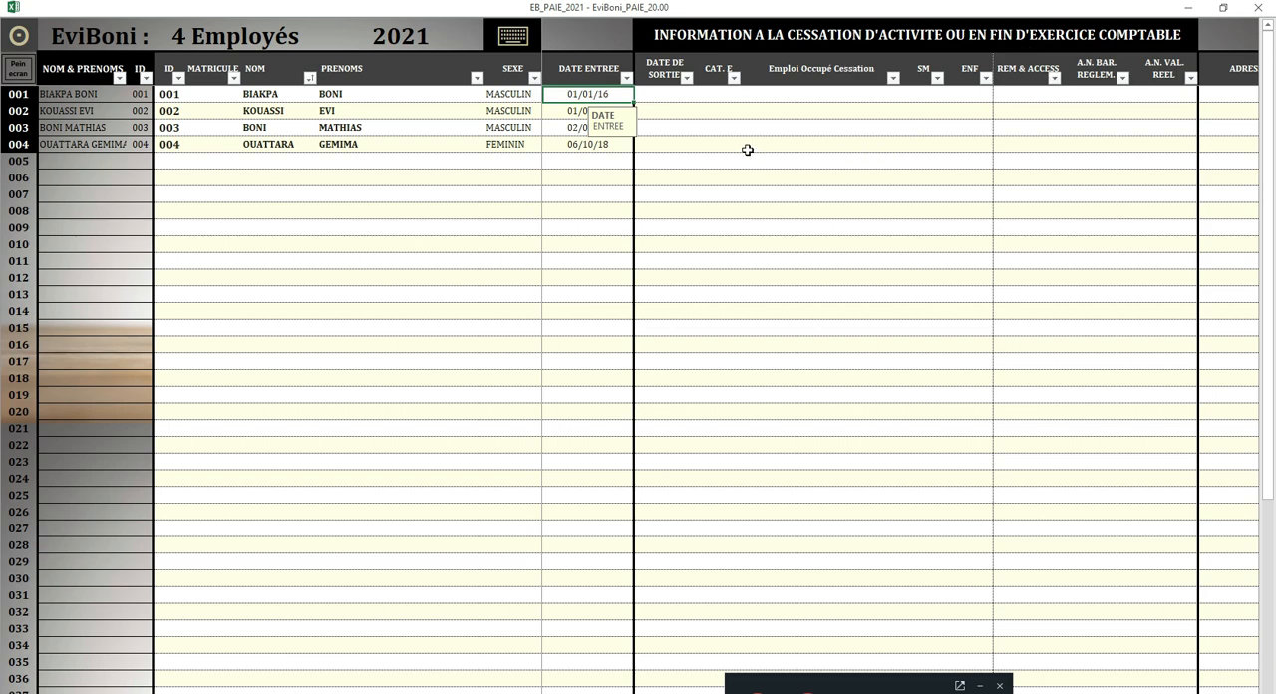
# Step: Review the employees' end-of-activity cells from DATE DE SORTIE to A.N. VAL. REEL and return to the main menu
pyautogui.moveTo(659, 95); pyautogui.dragTo(1154, 145)
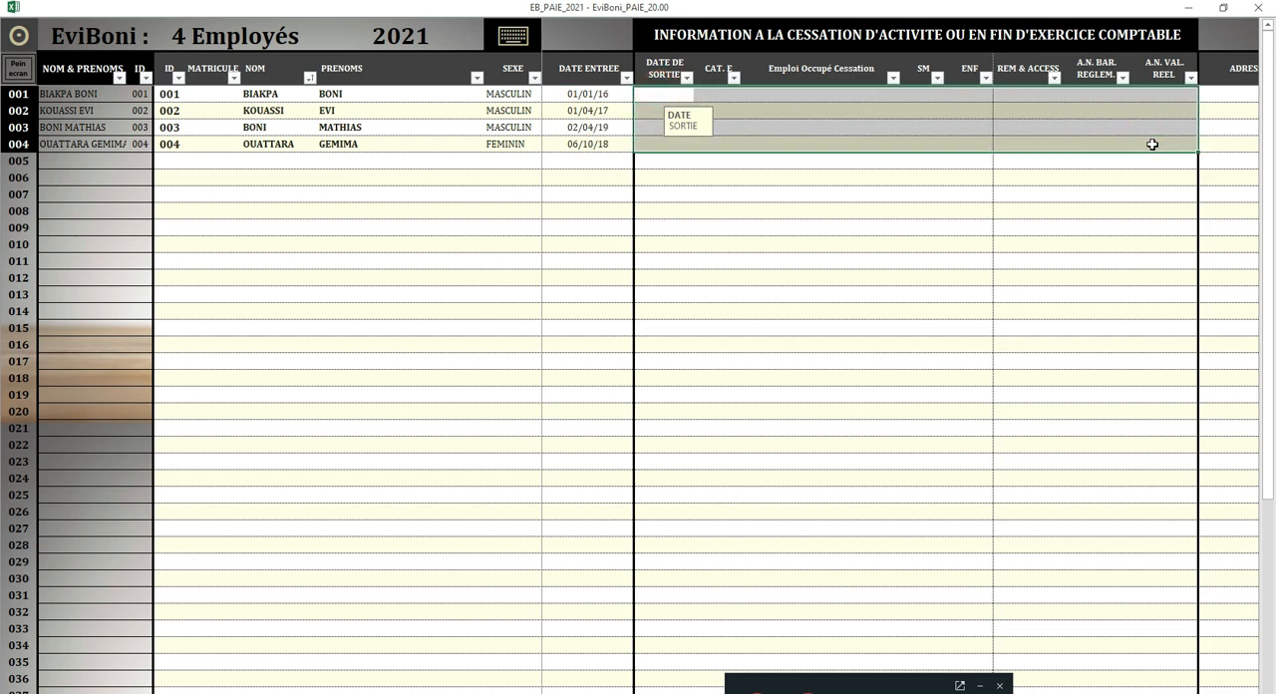
pyautogui.click(1119, 114)
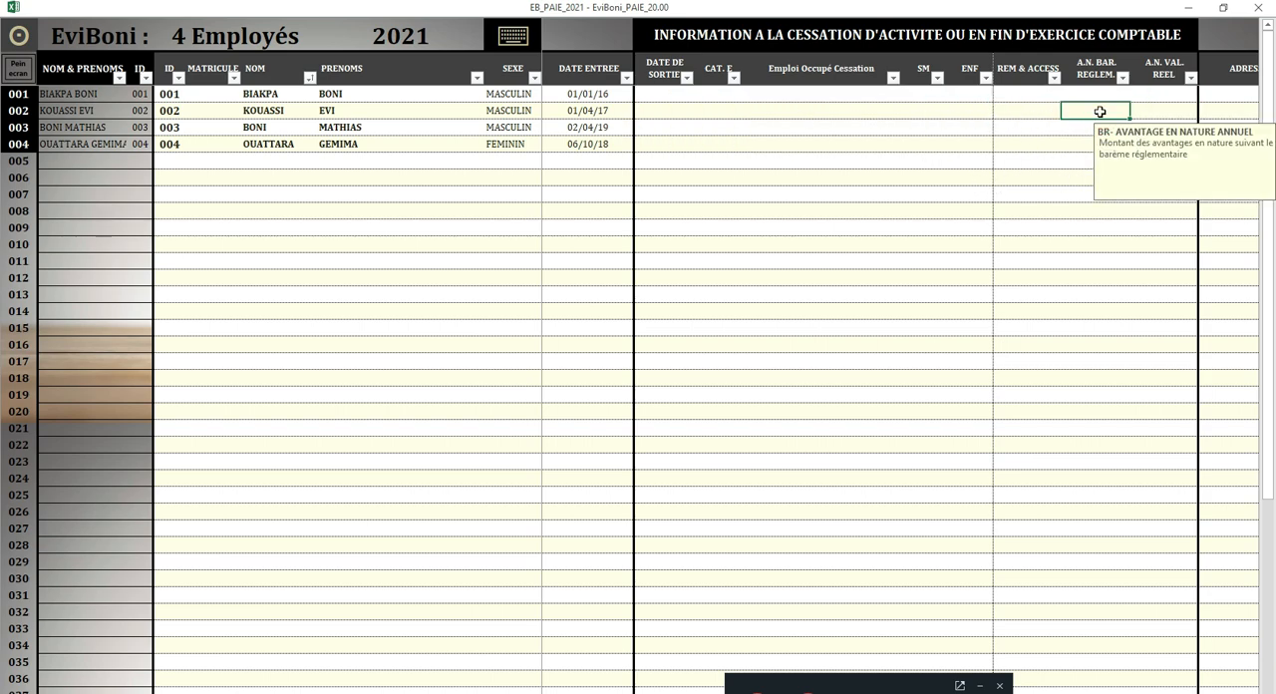
pyautogui.click(18, 36)
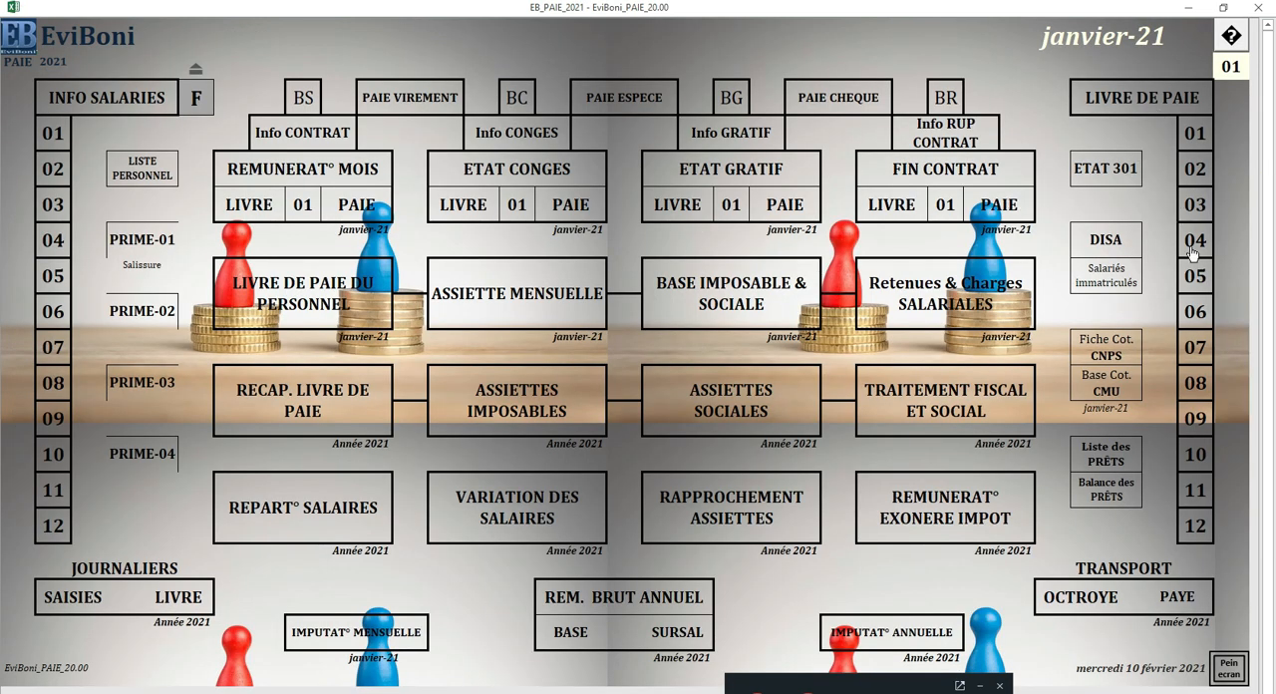
# Step: Open ETAT 301 again, view Tableau II and Tableau III, and return to the main menu
pyautogui.click(1115, 176)
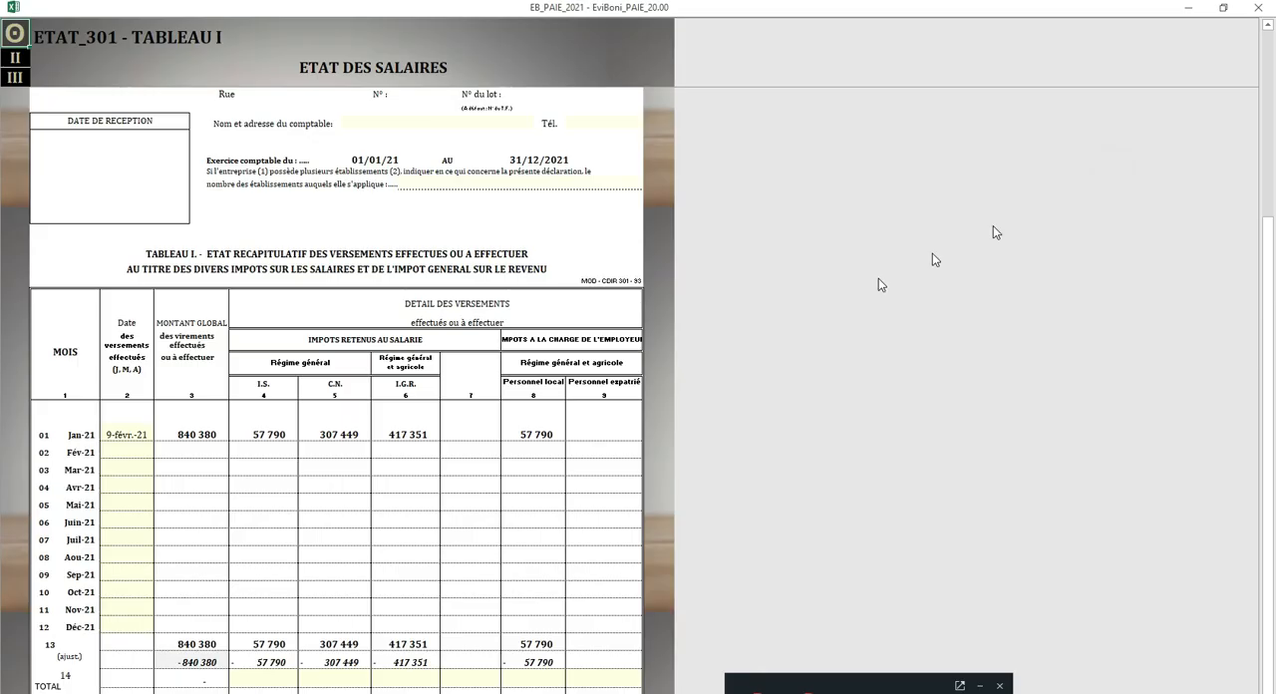
pyautogui.click(17, 57)
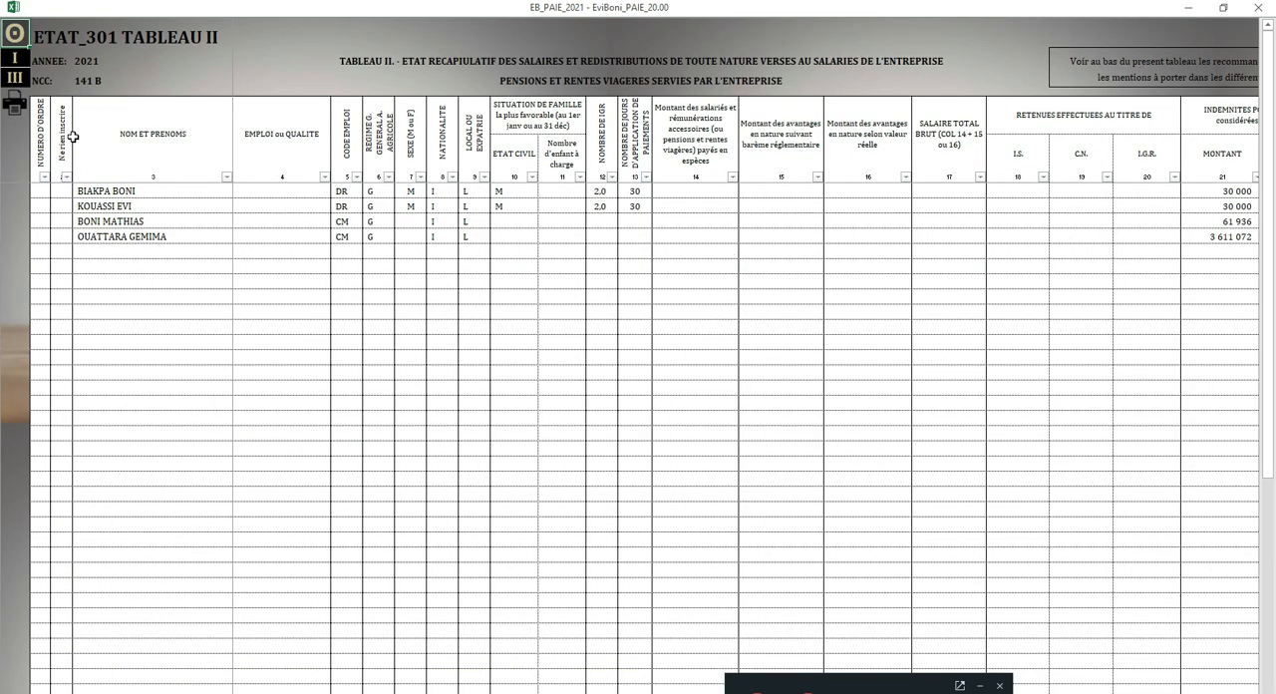
pyautogui.click(15, 77)
pyautogui.click(427, 134)
pyautogui.click(15, 33)
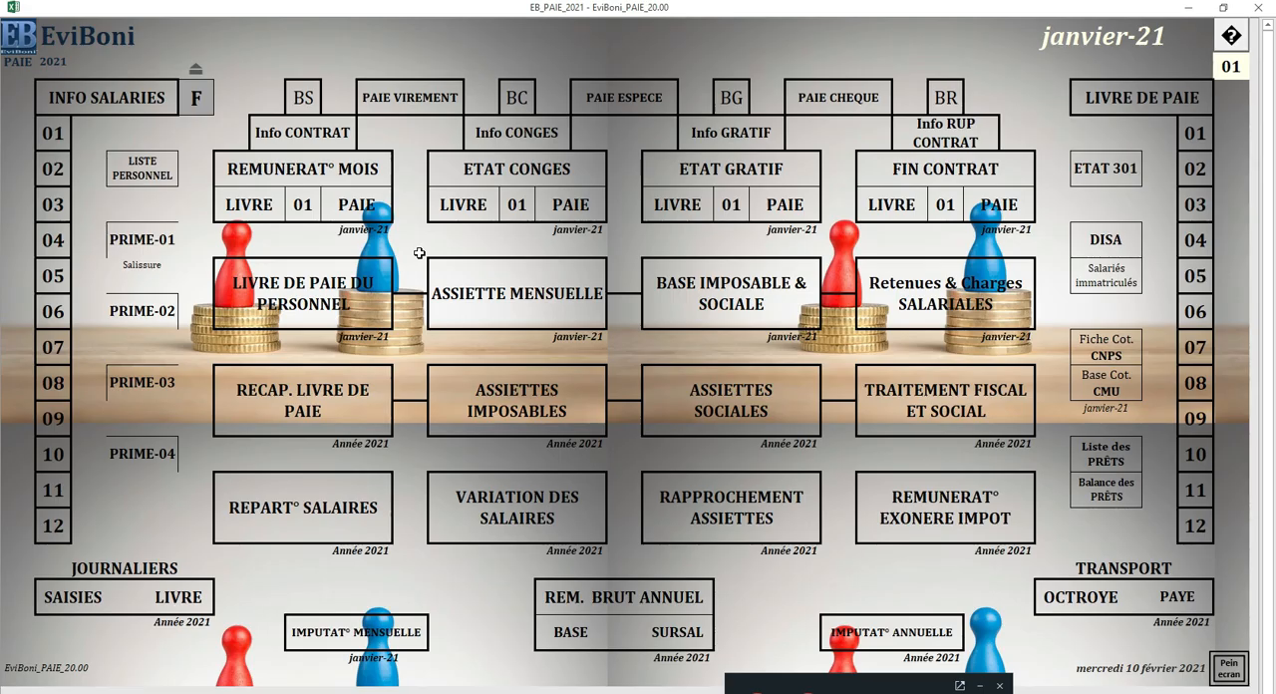
# Step: Open Tableau I of ETAT 301, examine the adjustment row's amounts and return to the main menu
pyautogui.click(1107, 169)
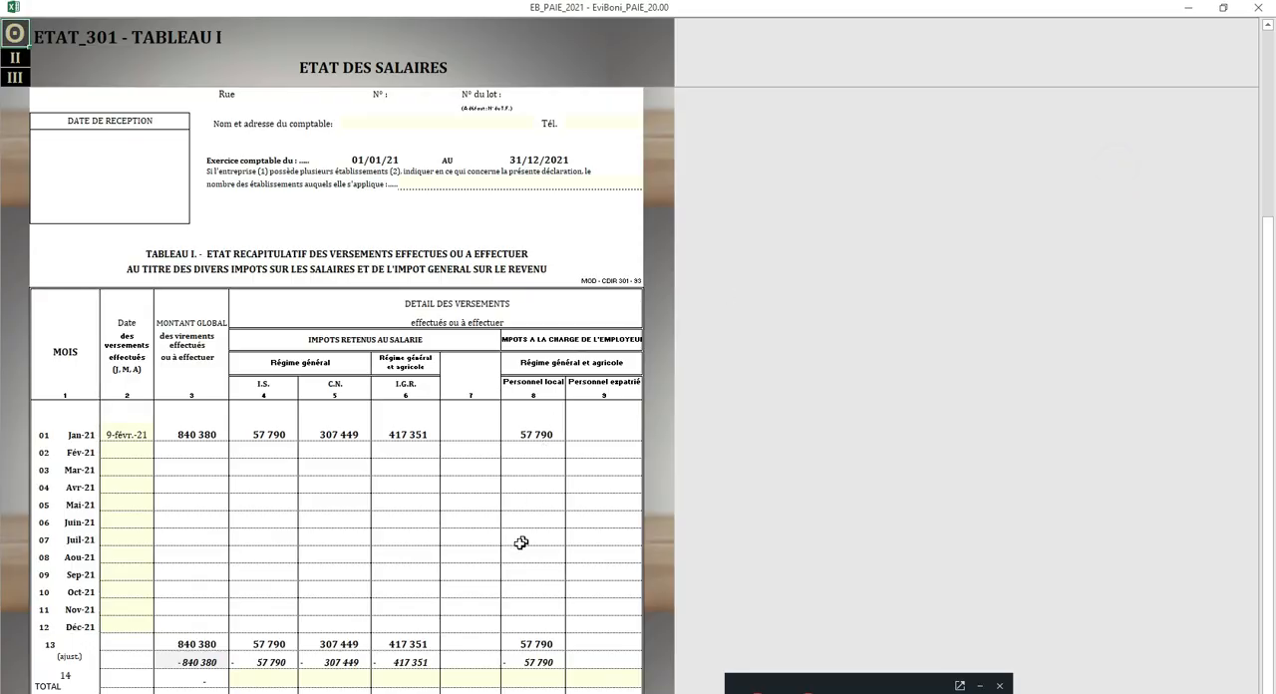
pyautogui.moveTo(191, 662); pyautogui.dragTo(511, 665)
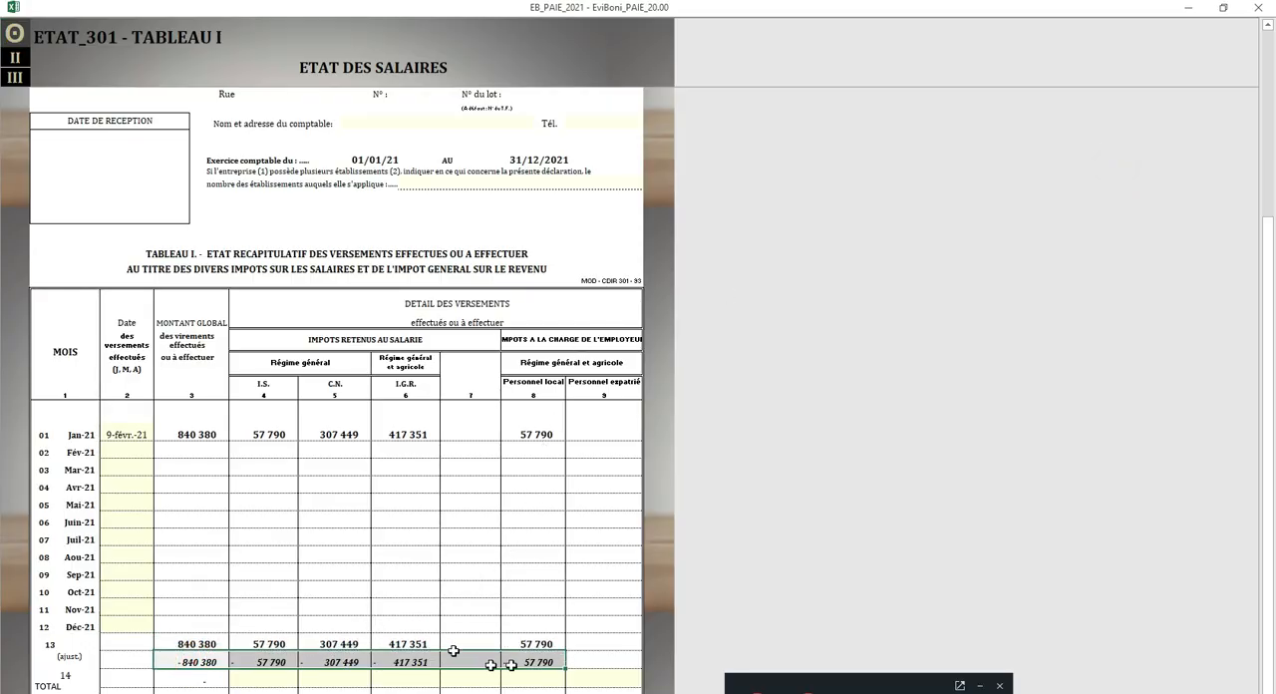
pyautogui.click(17, 34)
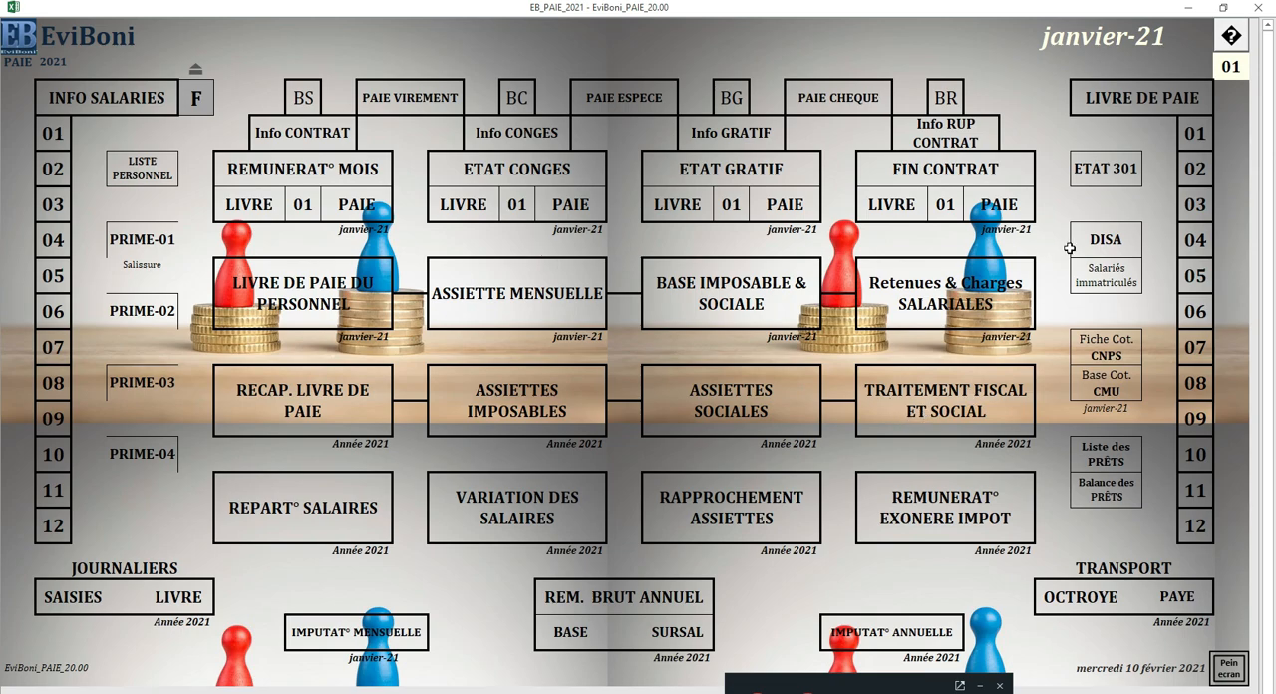
# Step: Open the annual CNPS declaration, view the individual DISA sheet's employee rows and return to the main menu
pyautogui.click(1111, 244)
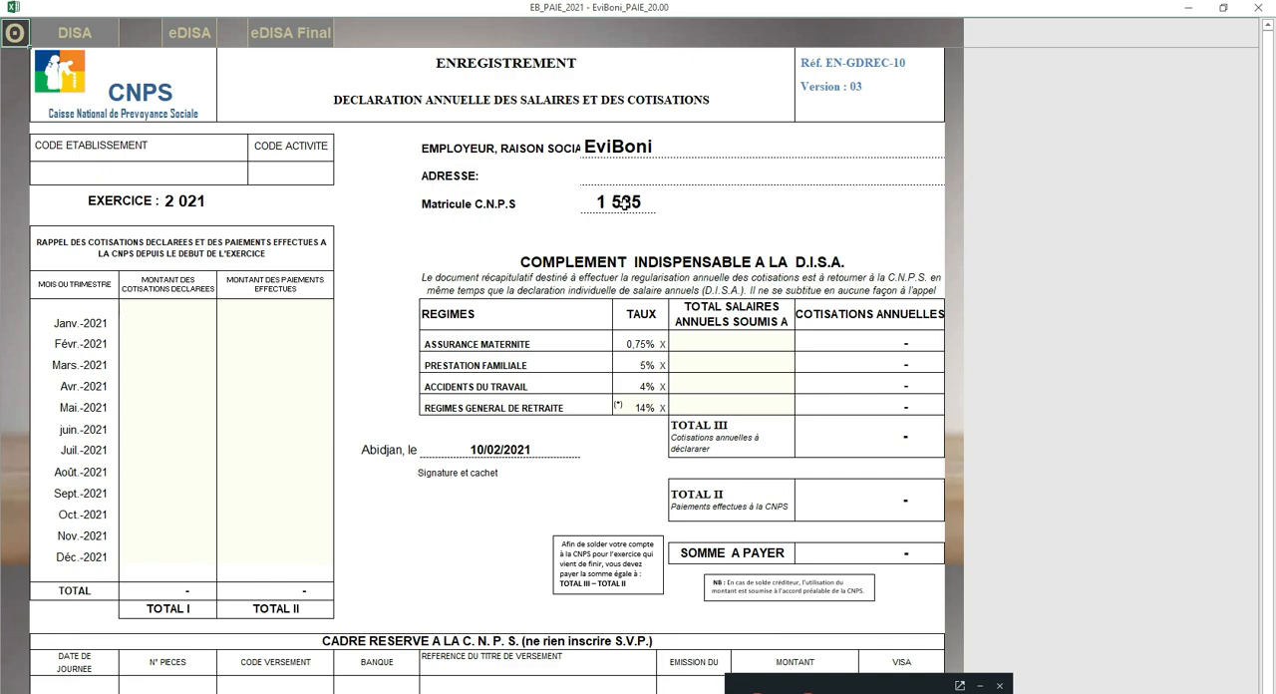
pyautogui.click(359, 100)
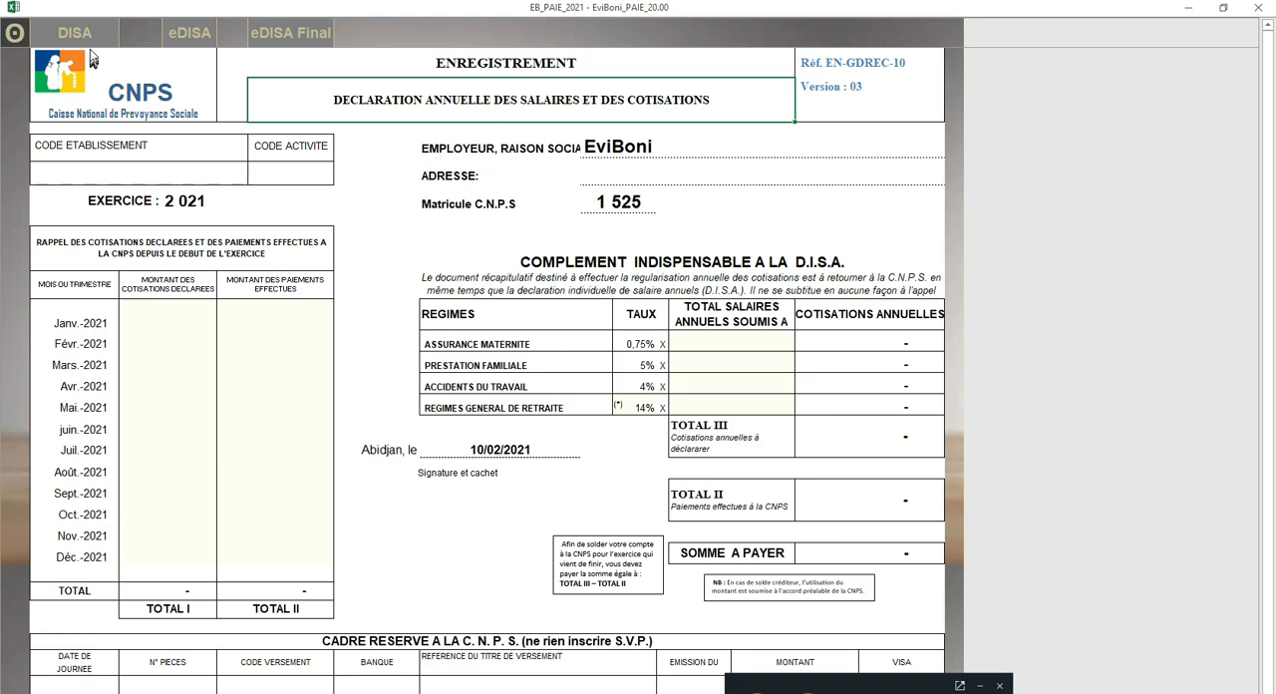
pyautogui.click(89, 21)
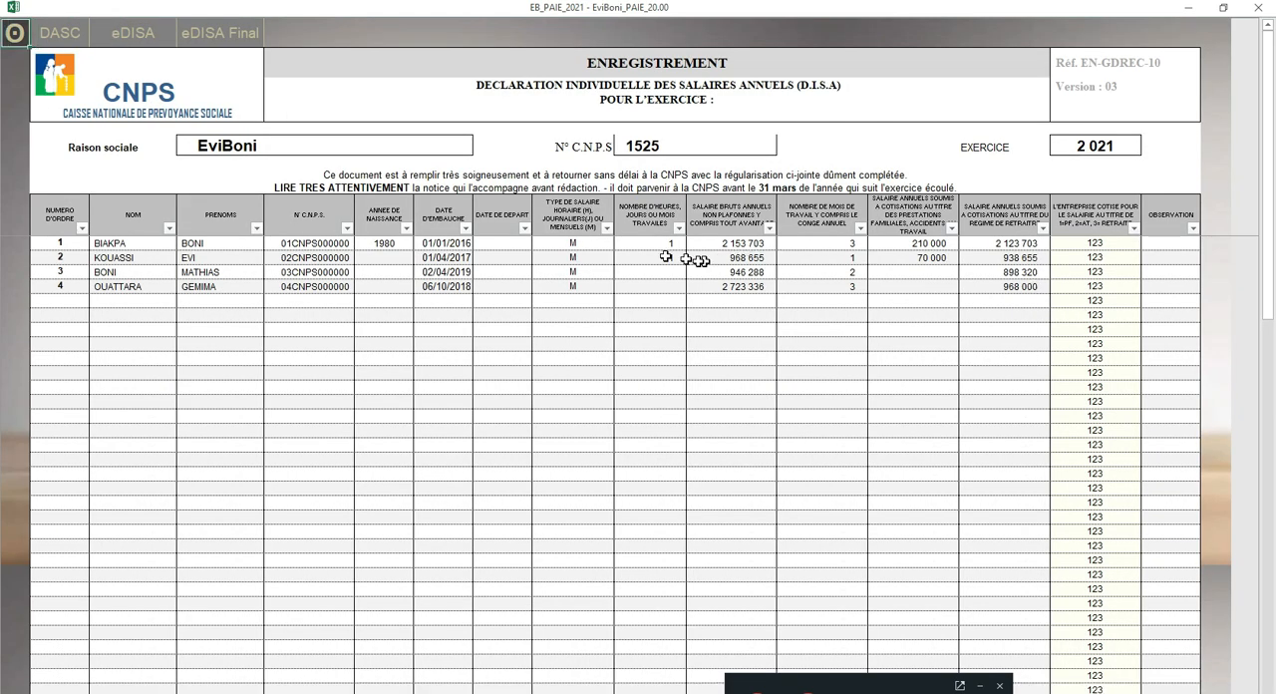
pyautogui.moveTo(62, 242); pyautogui.dragTo(1077, 285)
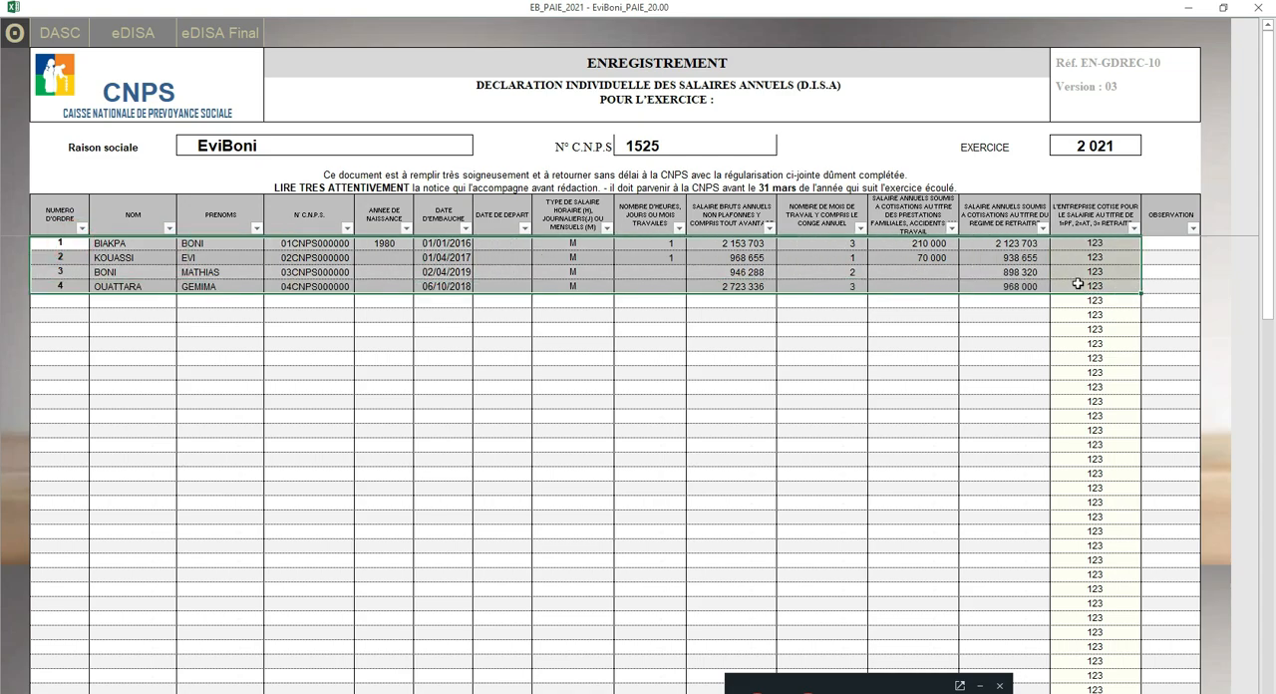
pyautogui.click(18, 29)
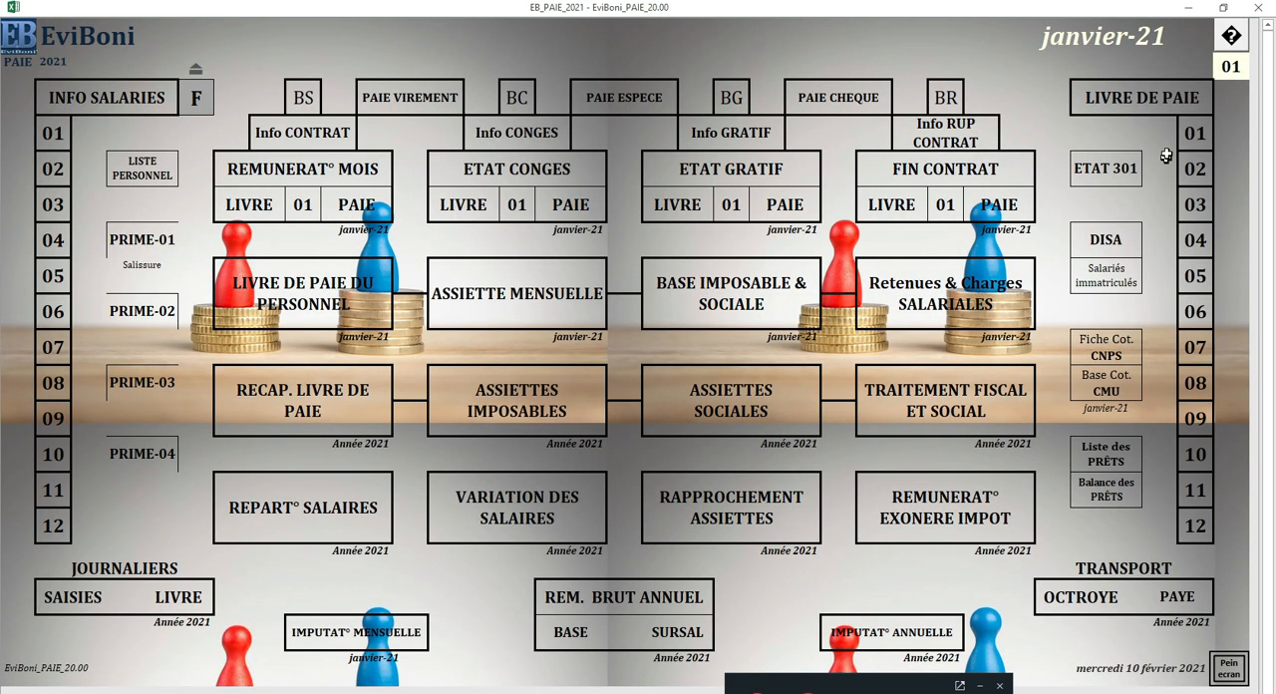
# Step: Open the eDISA sheet by way of the annual CNPS declaration, view its employee list and return to the main menu
pyautogui.click(1111, 237)
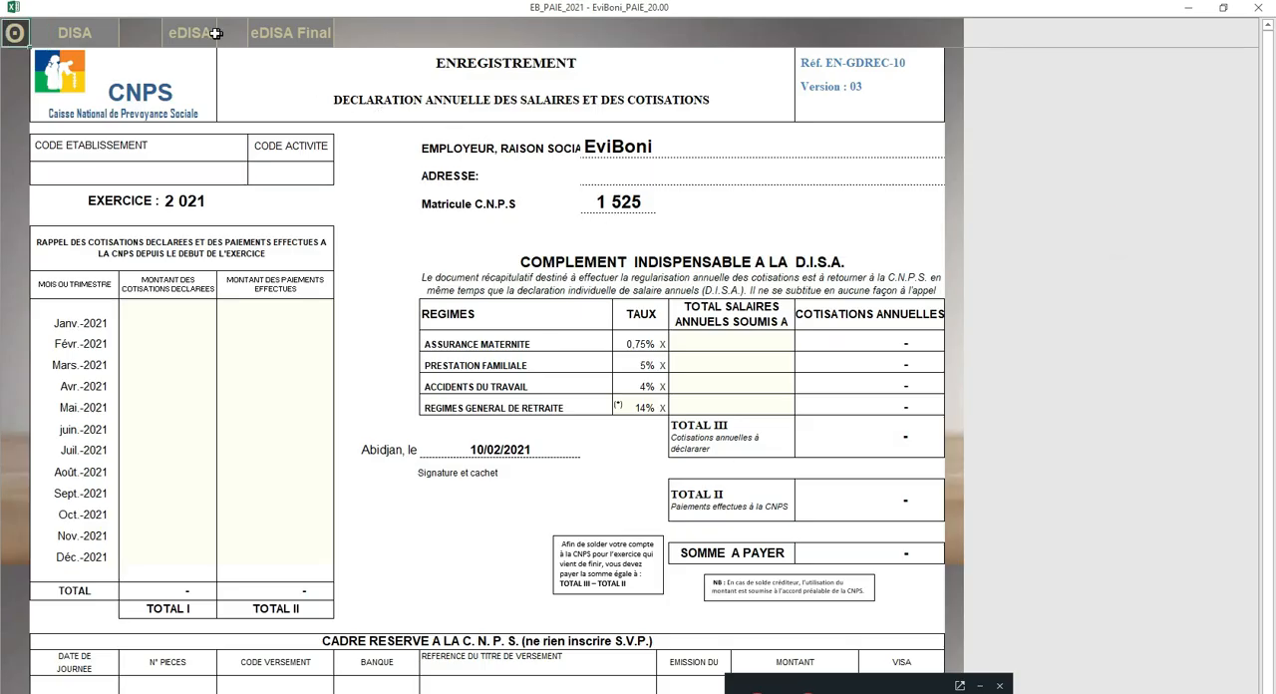
pyautogui.click(196, 35)
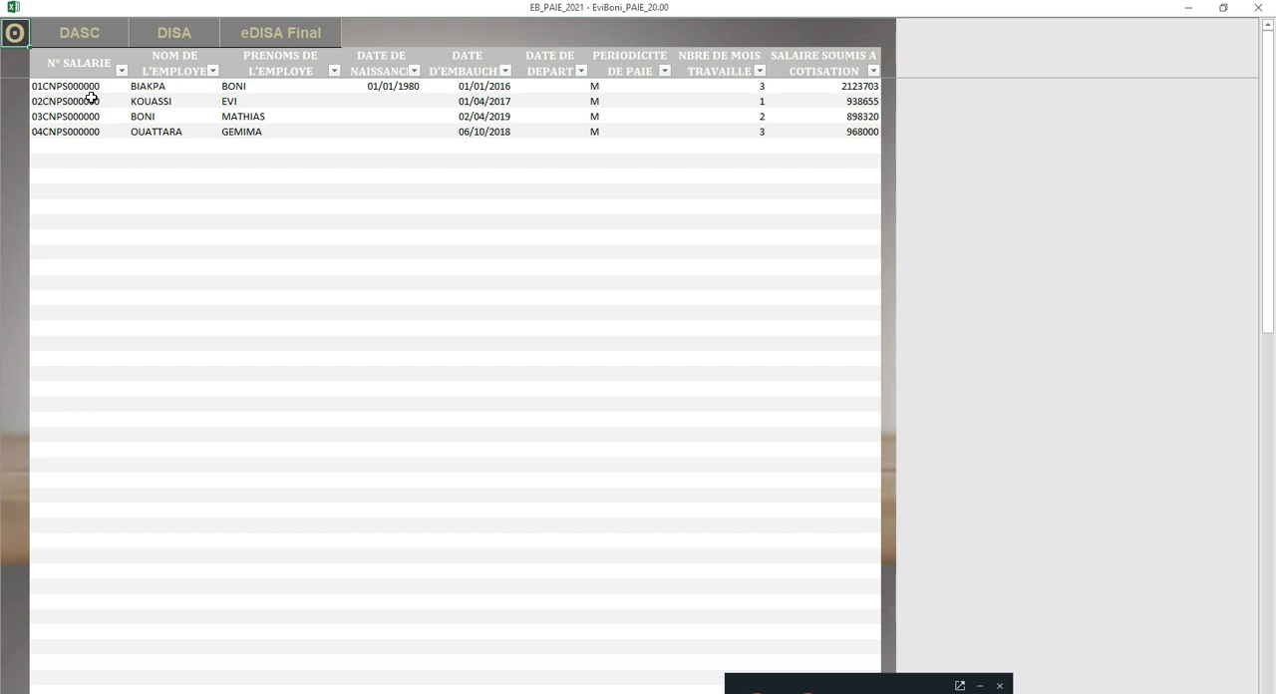
pyautogui.click(14, 33)
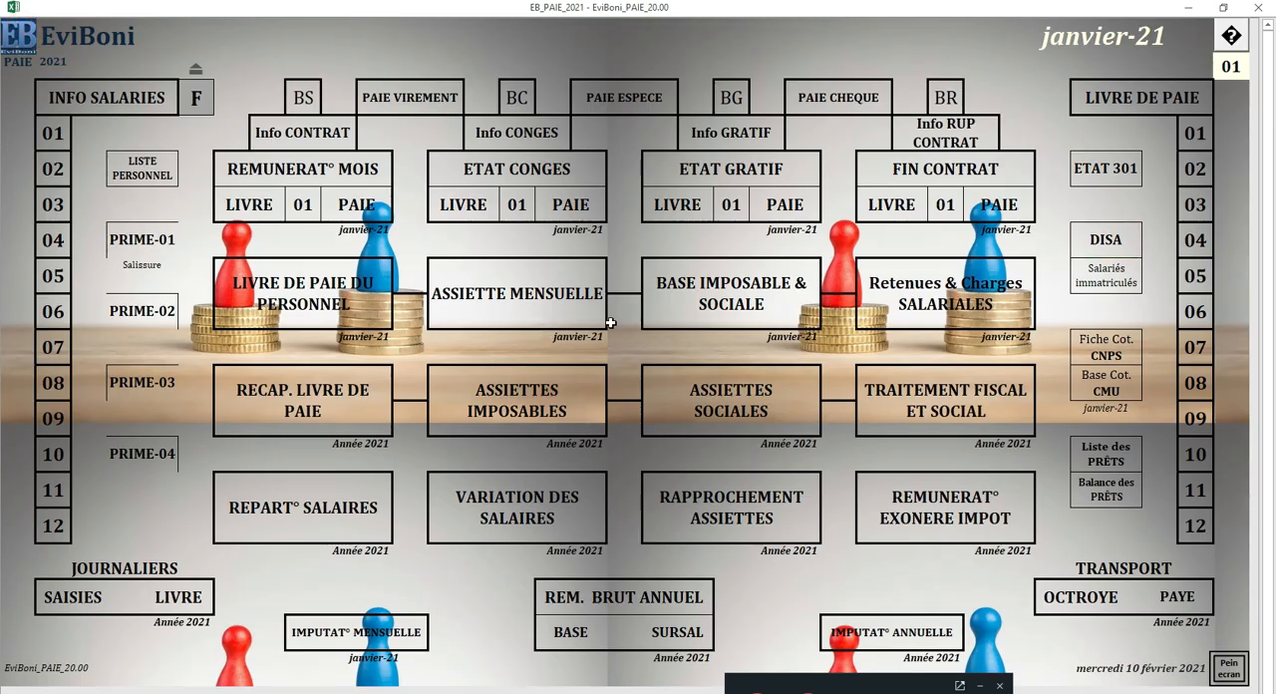